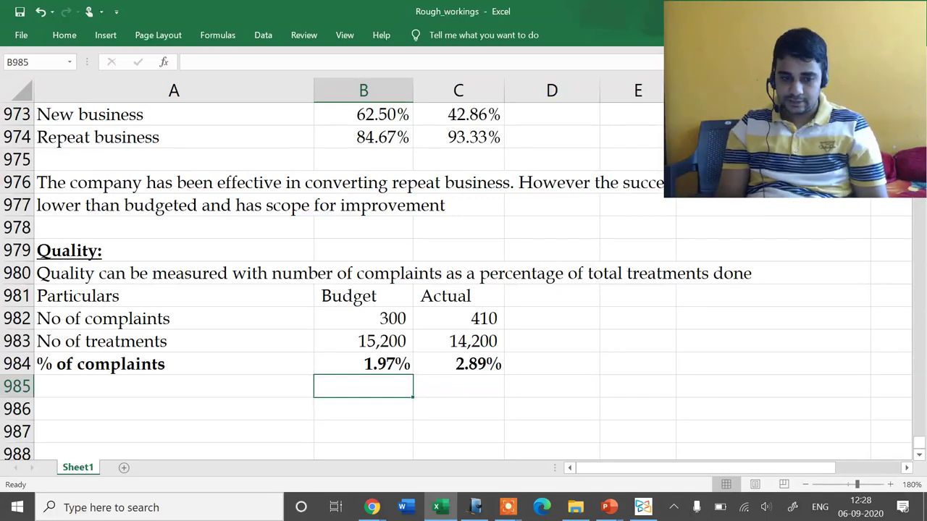
# Enter the quality conclusion in A986: "Quality has declined as reflected in higher customer complaints.".
pyautogui.click(173, 386)
pyautogui.click(174, 409)
pyautogui.write('Quality has dc')
pyautogui.press('BackSpace')
pyautogui.write('eclined as reflected in ')
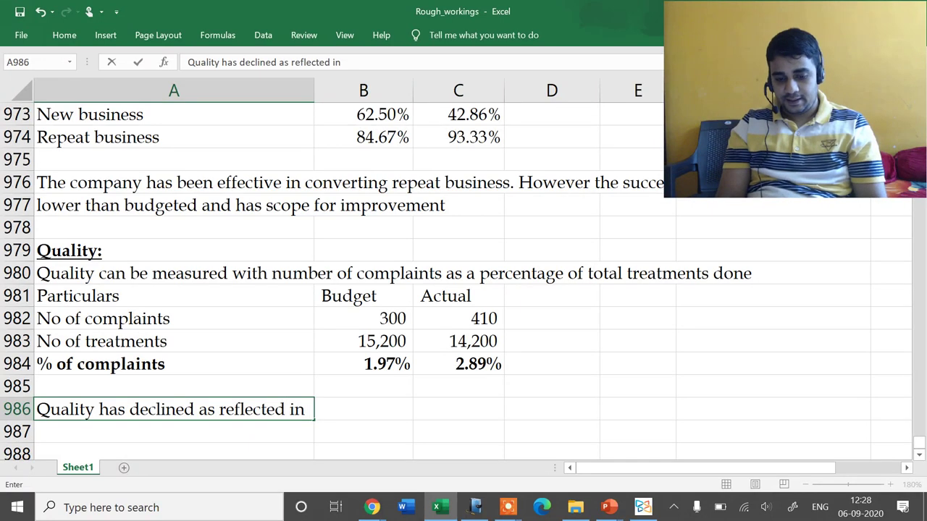
pyautogui.write('higher customer complaints.')
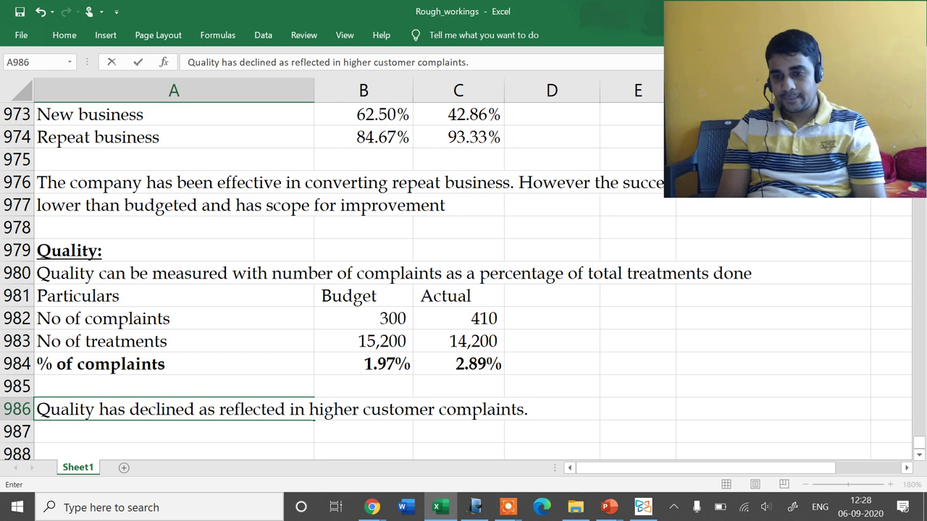
# Extend the conclusion in A986 with "This would impact customer satisfaction and".
pyautogui.write('Th')
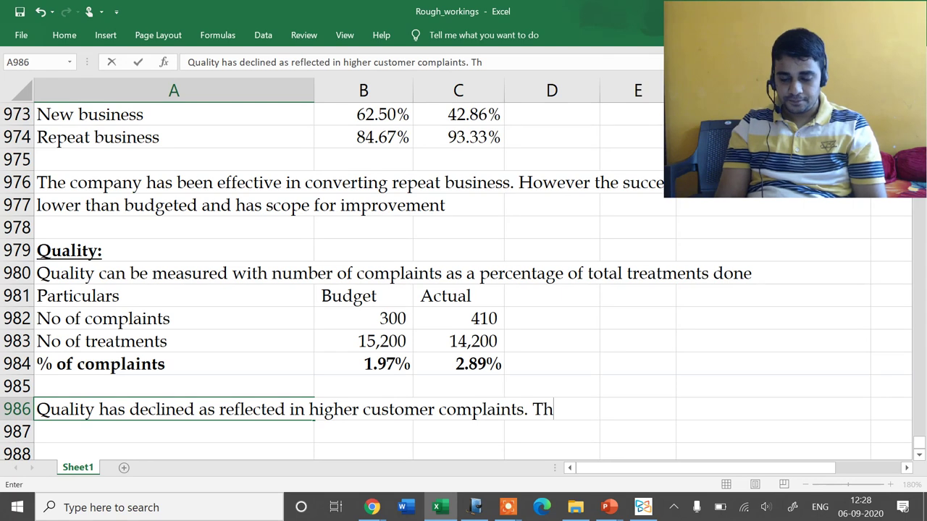
pyautogui.write('is would impact customer s')
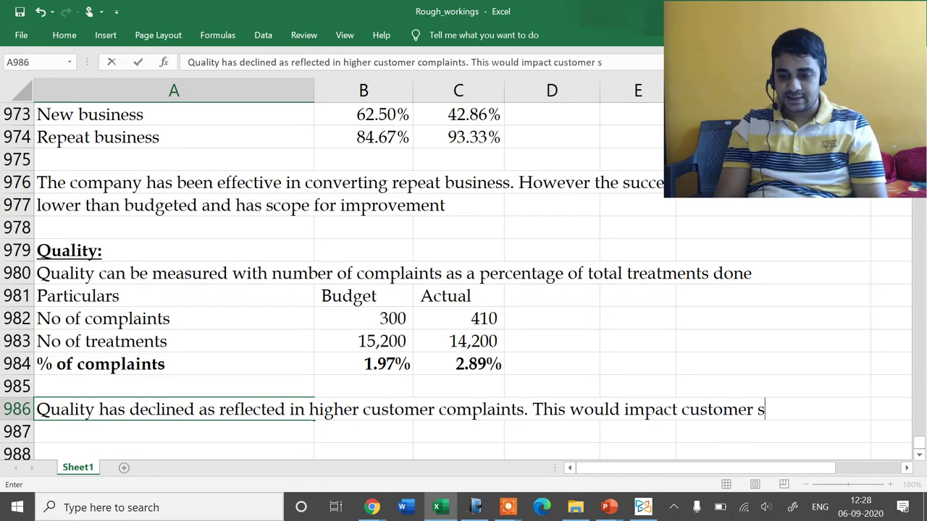
pyautogui.write('atis')
pyautogui.press('BackSpace')
pyautogui.write('isf')
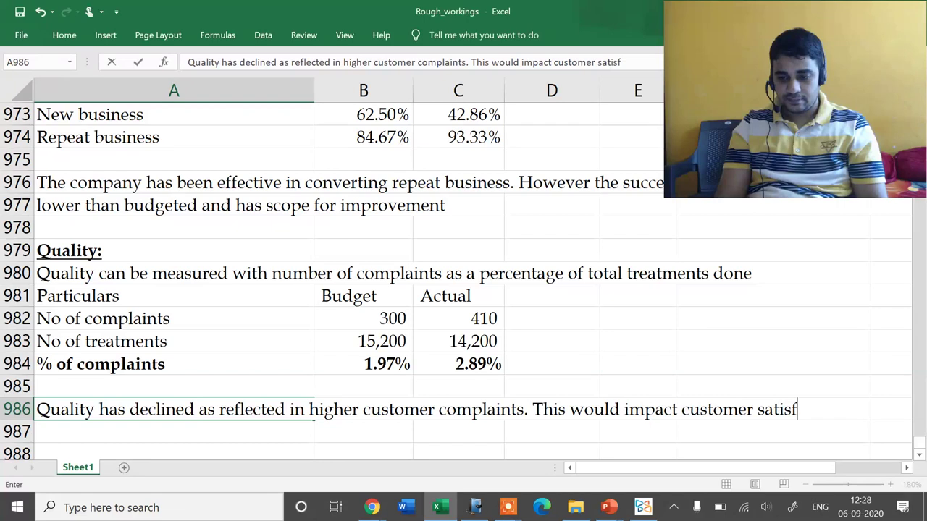
pyautogui.write('action and')
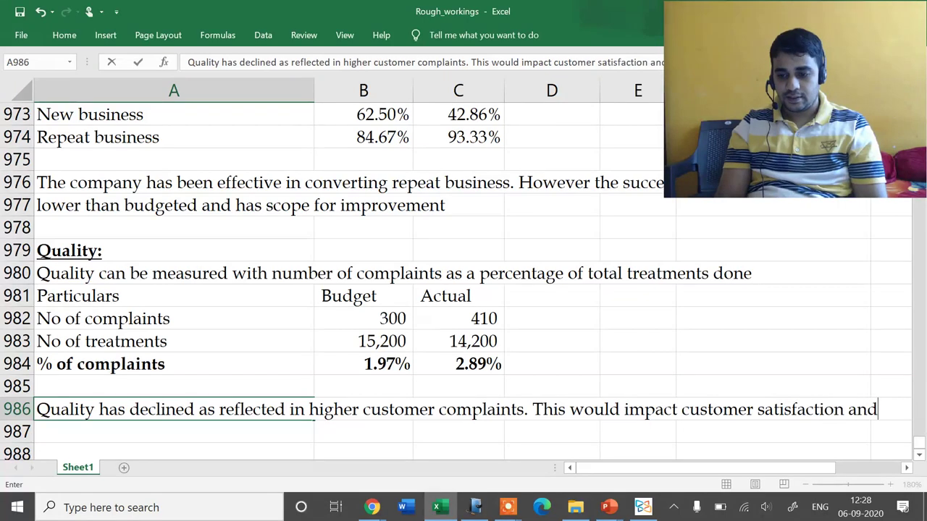
pyautogui.press('Return')
# Continue the quality conclusion in A987 with "has also impacted the financial performance".
pyautogui.press('Down')
pyautogui.press('Down')
pyautogui.press('Down')
pyautogui.press('Up')
pyautogui.press('Up')
pyautogui.press('Up')
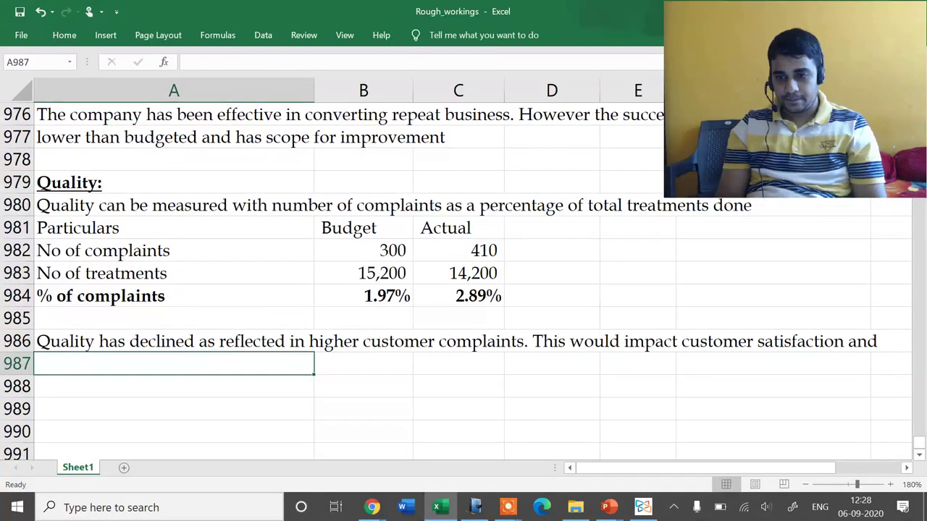
pyautogui.write('has also impact')
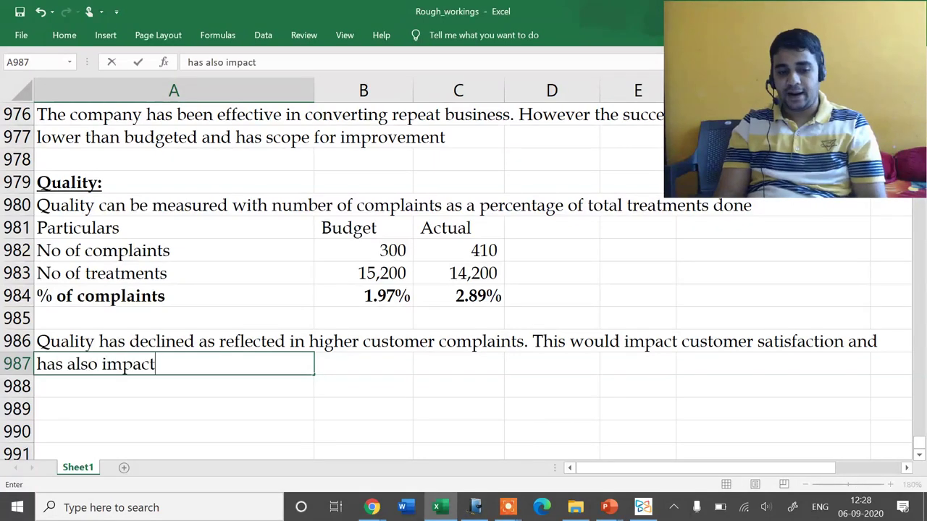
pyautogui.write('ed the financial performance')
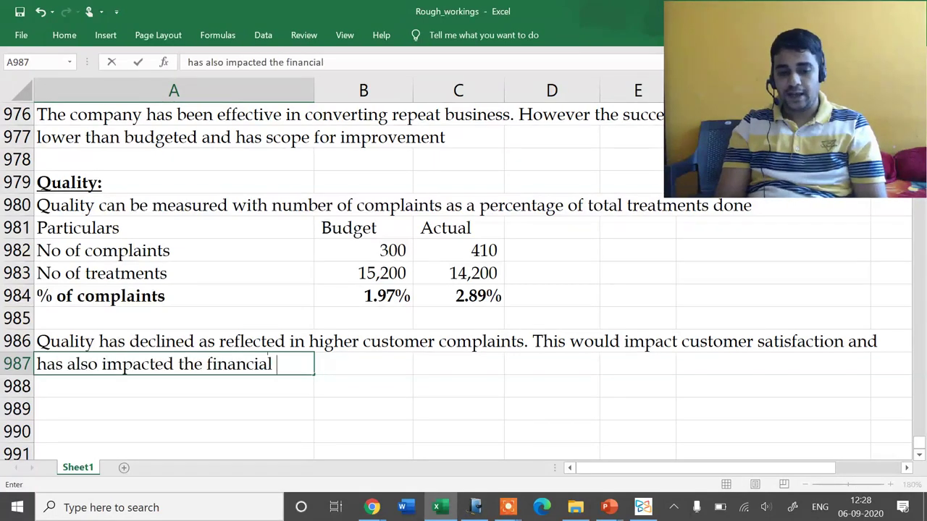
pyautogui.hotkey('ctrl', 'Return')
pyautogui.click(173, 387)
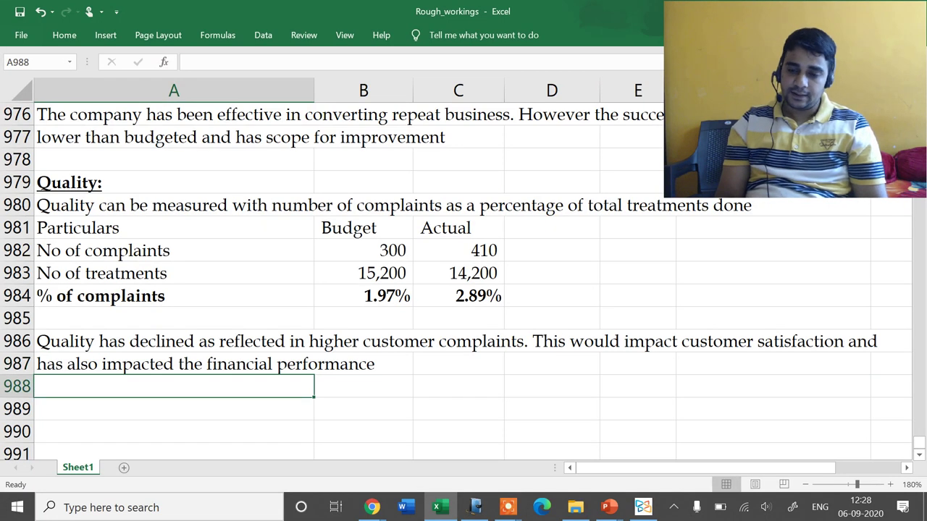
# Add the heading "Flexibility:" in A989 and make it bold and underlined.
pyautogui.click(174, 409)
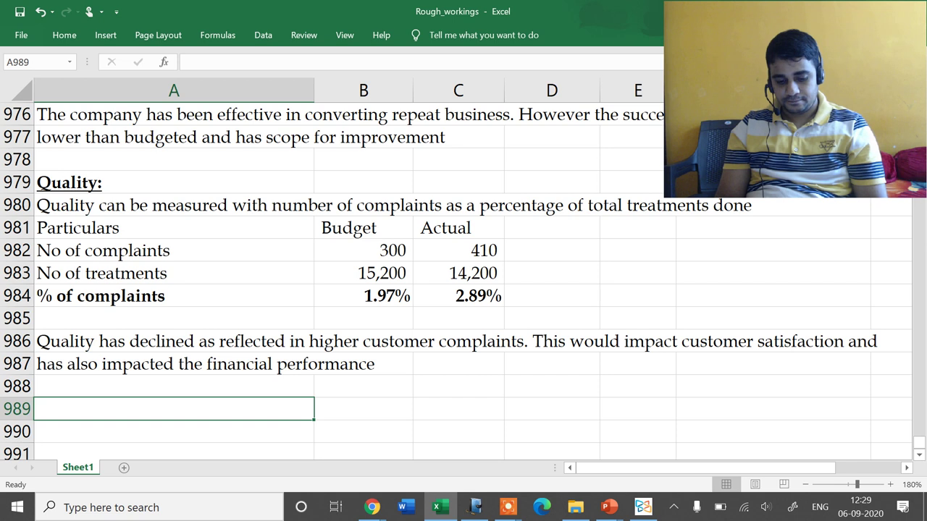
pyautogui.write('Flexi')
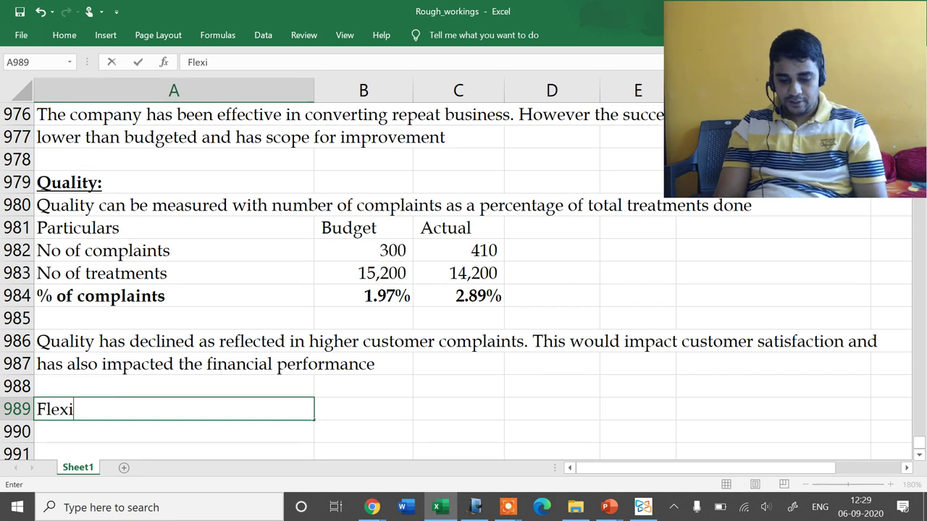
pyautogui.write('bility:')
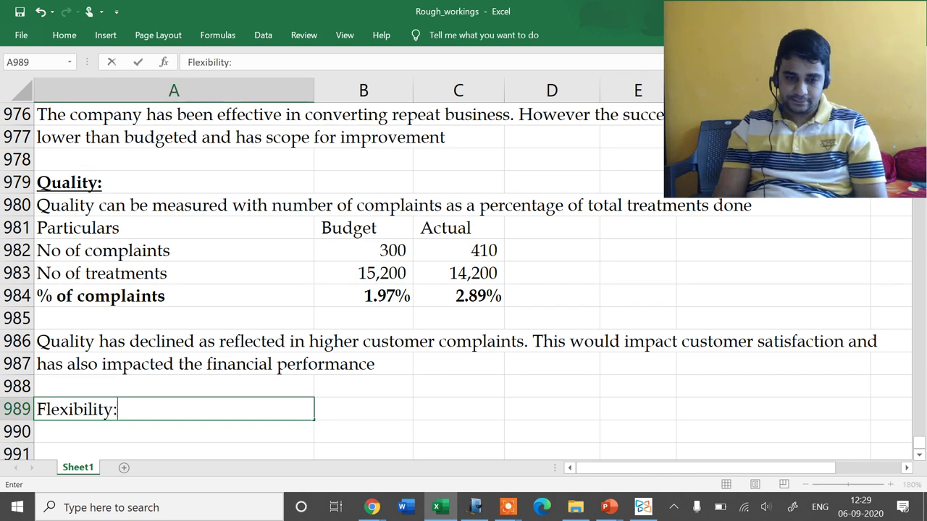
pyautogui.press('Return')
pyautogui.click(174, 409)
pyautogui.hotkey('ctrl', 'b')
pyautogui.hotkey('ctrl', 'u')
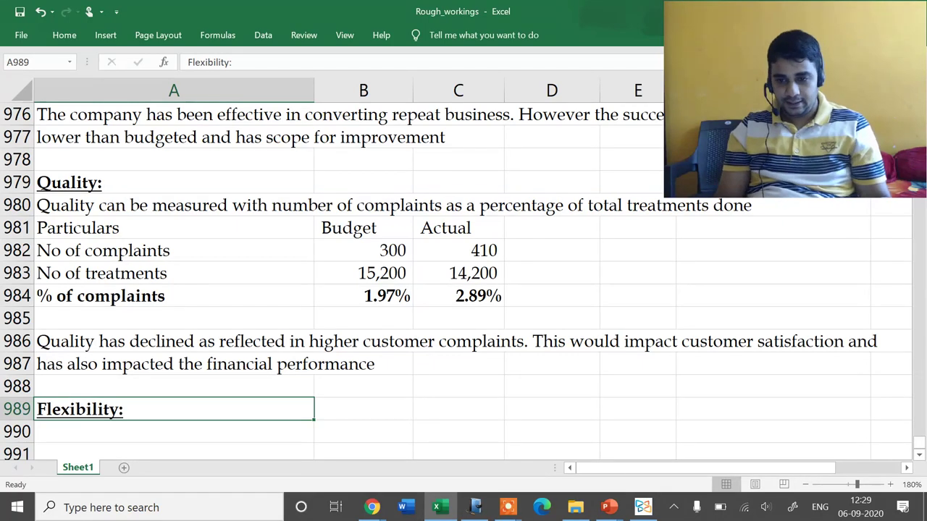
# Switch to the PDF reader and review question 35's case text, statistics and requirement for a flexibility measure.
pyautogui.hotkey('alt', 'Tab')
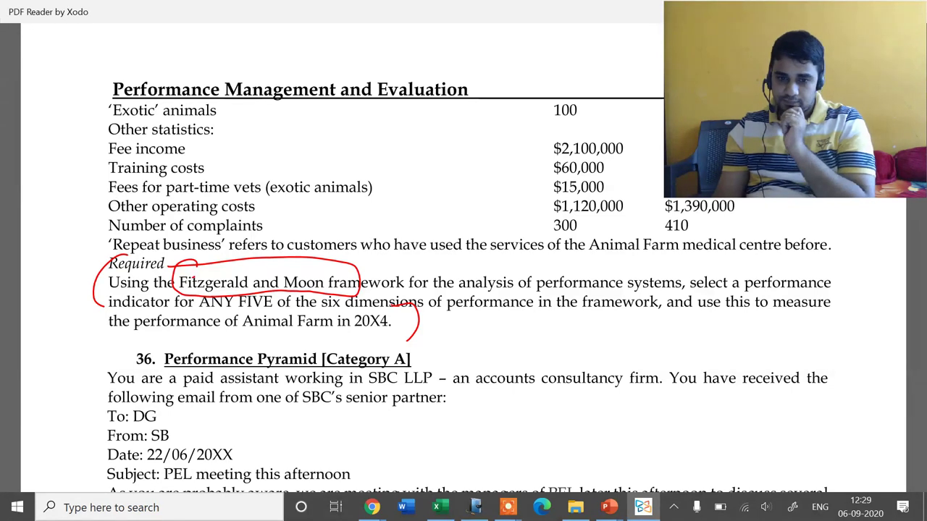
pyautogui.press('pageup')
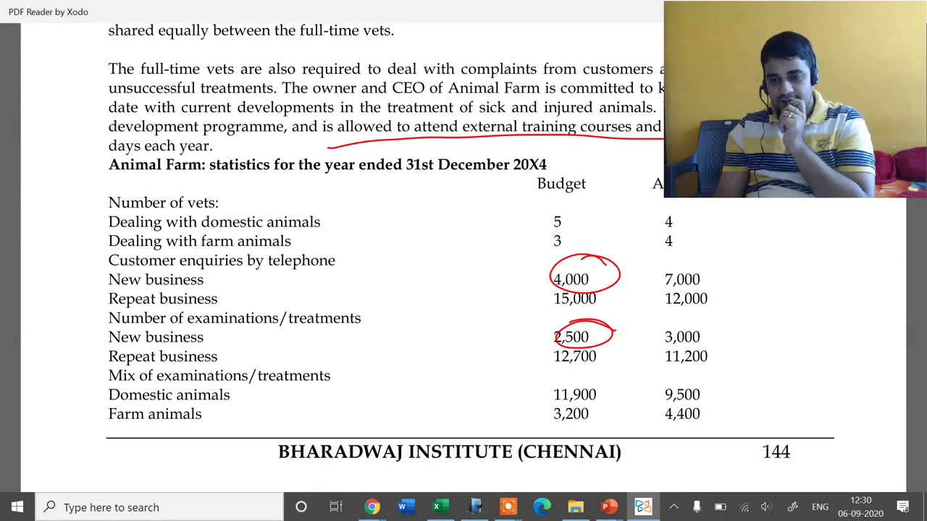
pyautogui.scroll(10, 463, 257)
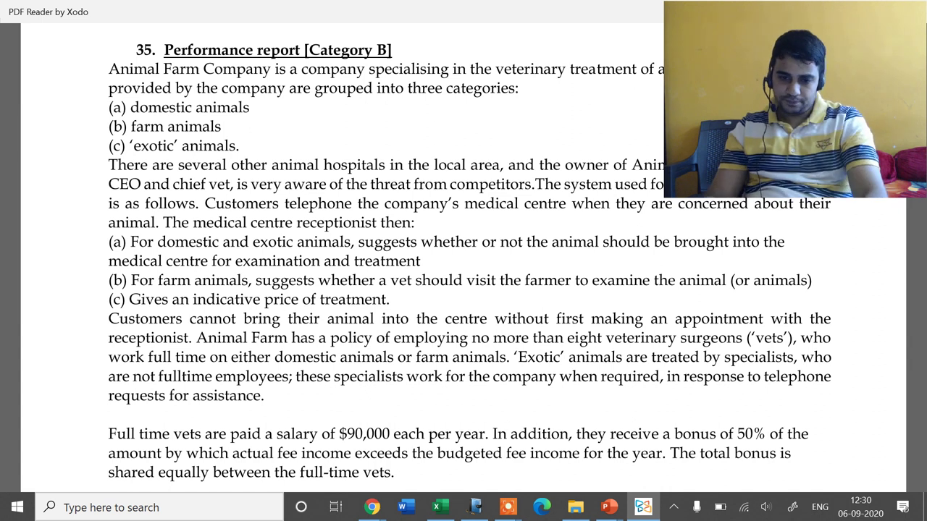
pyautogui.scroll(-3, 464, 254)
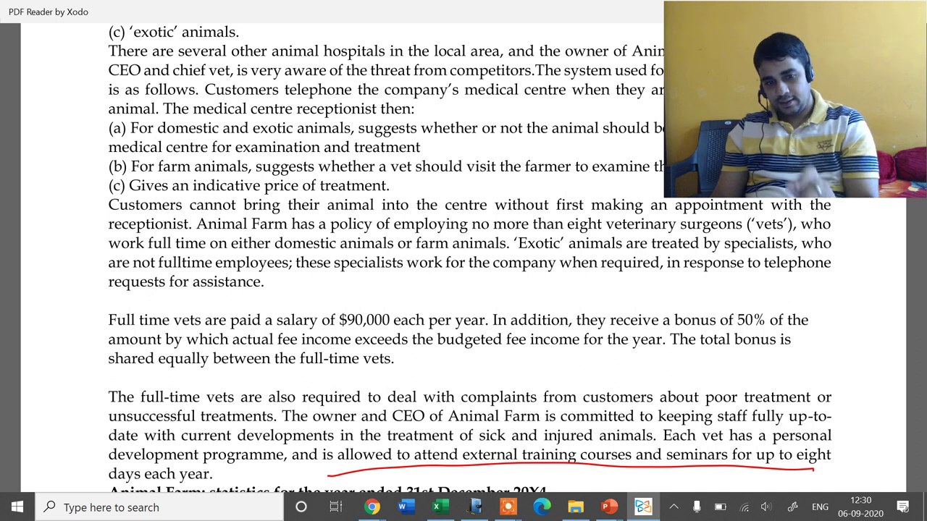
pyautogui.scroll(5, 469, 257)
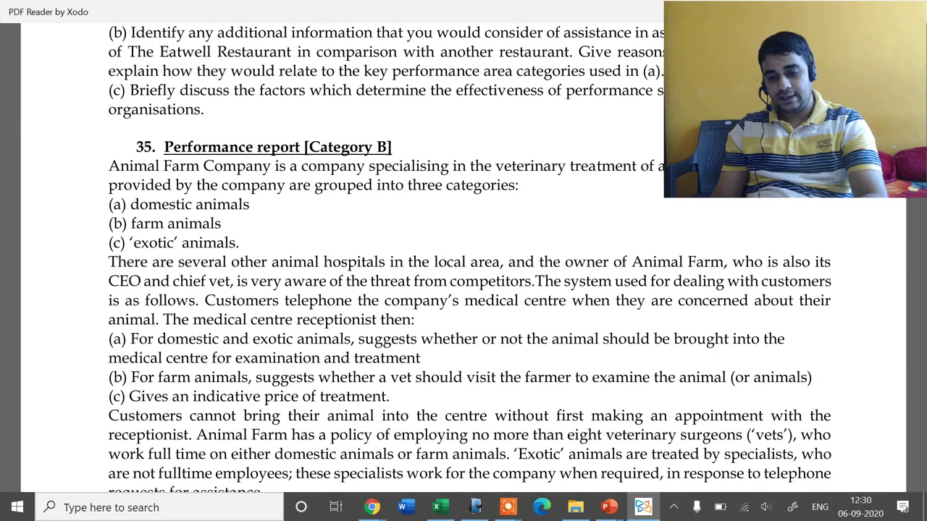
pyautogui.scroll(-10, 463, 290)
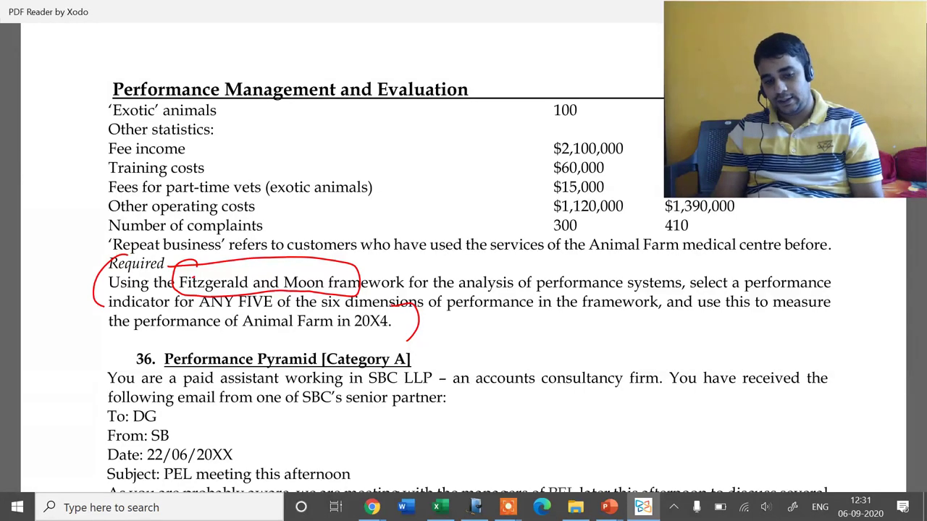
pyautogui.scroll(10, 463, 289)
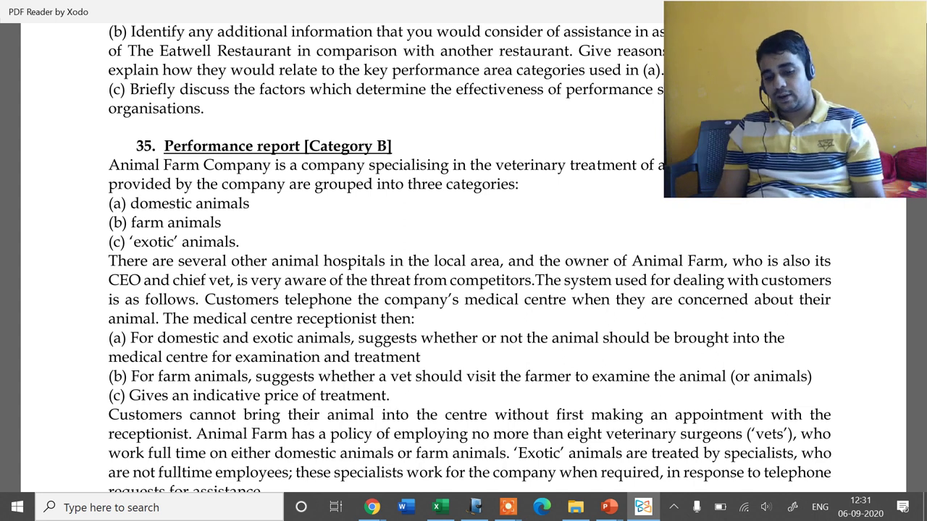
pyautogui.scroll(-3, 463, 289)
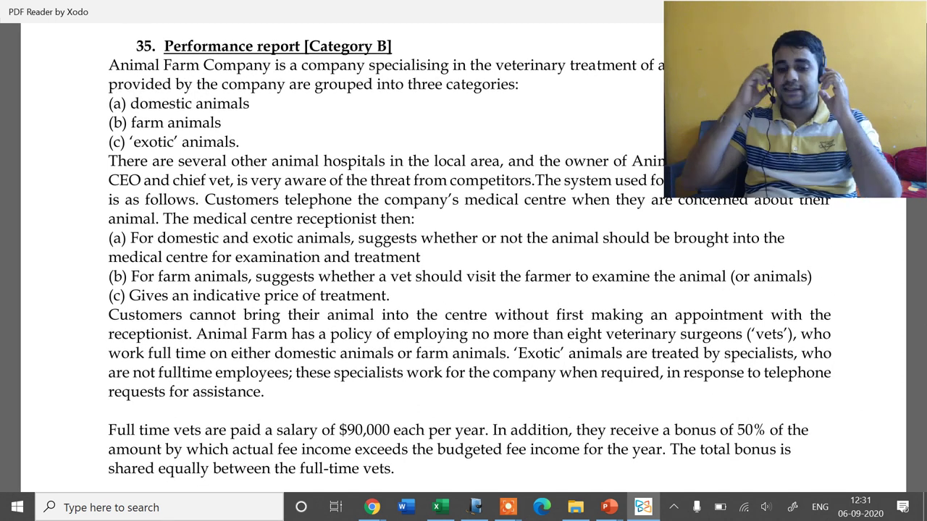
pyautogui.scroll(-10, 463, 290)
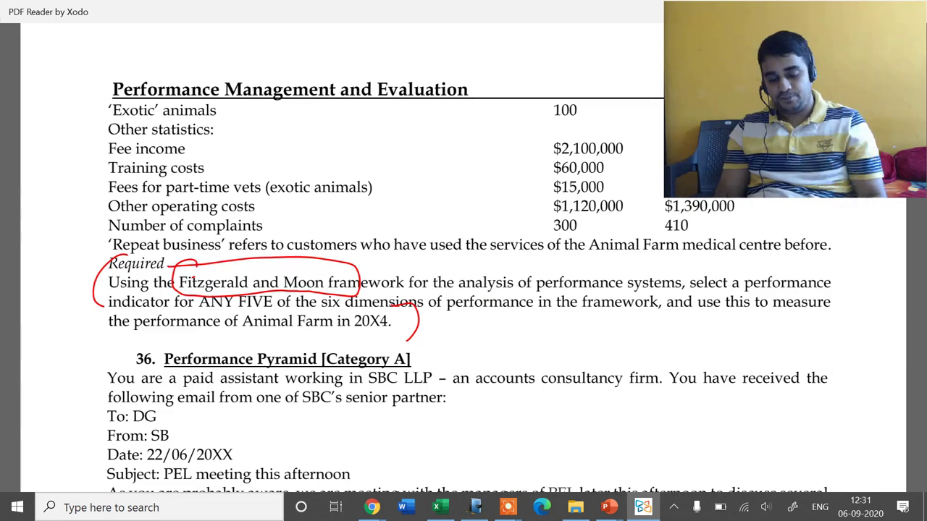
# Switch back to the Excel workbook and start the explanation in A990 with "Flexibility can be measured by".
pyautogui.hotkey('alt', 'Tab')
pyautogui.press('Down')
pyautogui.press('Down')
pyautogui.press('Down')
pyautogui.press('Down')
pyautogui.press('Down')
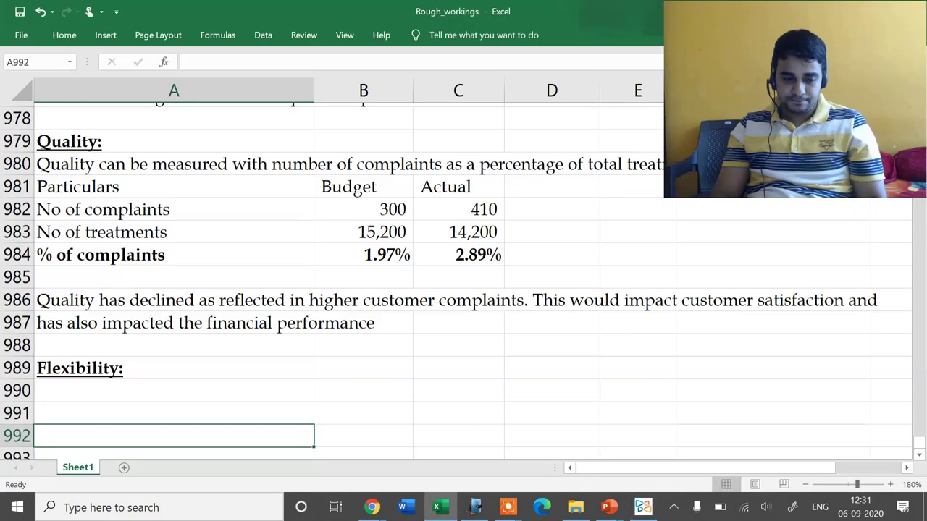
pyautogui.press('Up')
pyautogui.press('Up')
pyautogui.press('Up')
pyautogui.press('Up')
pyautogui.press('Up')
pyautogui.press('F2')
pyautogui.write('Flexib')
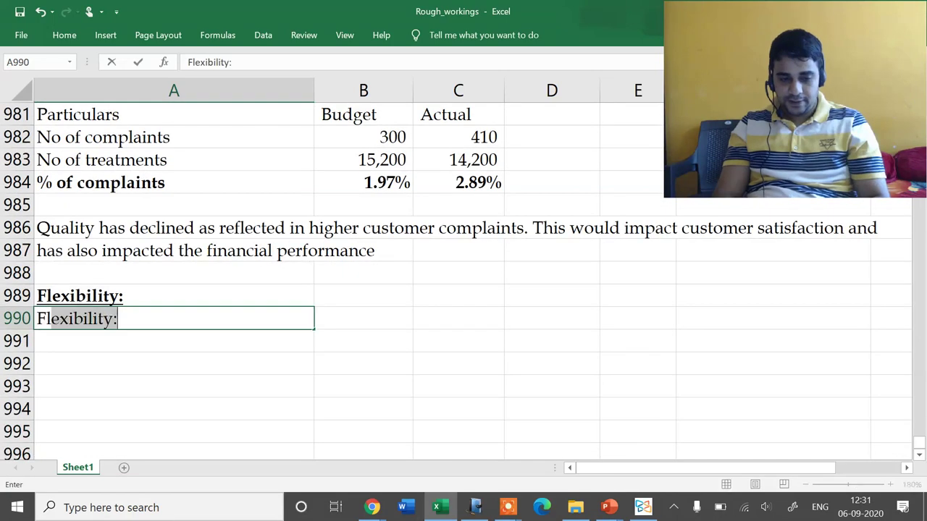
pyautogui.write('can be measus')
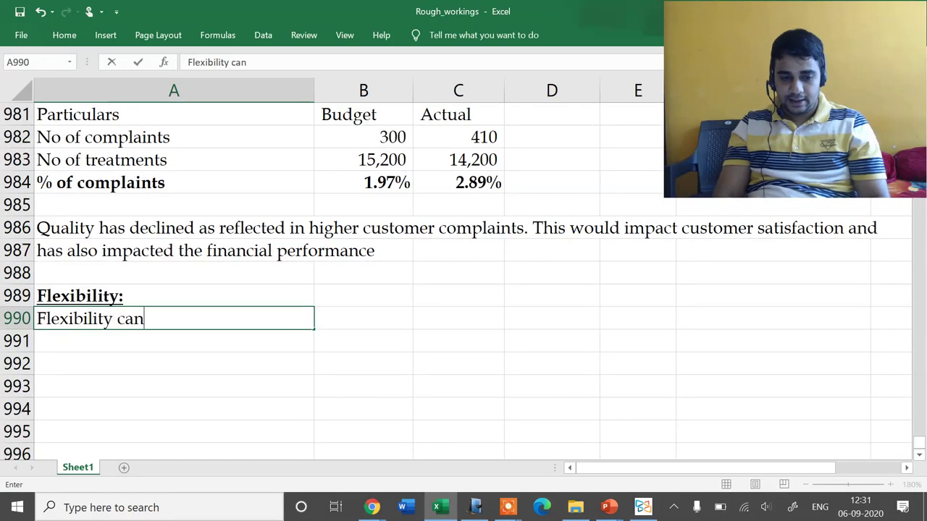
pyautogui.press('BackSpace')
pyautogui.press('BackSpace')
pyautogui.write('ured by')
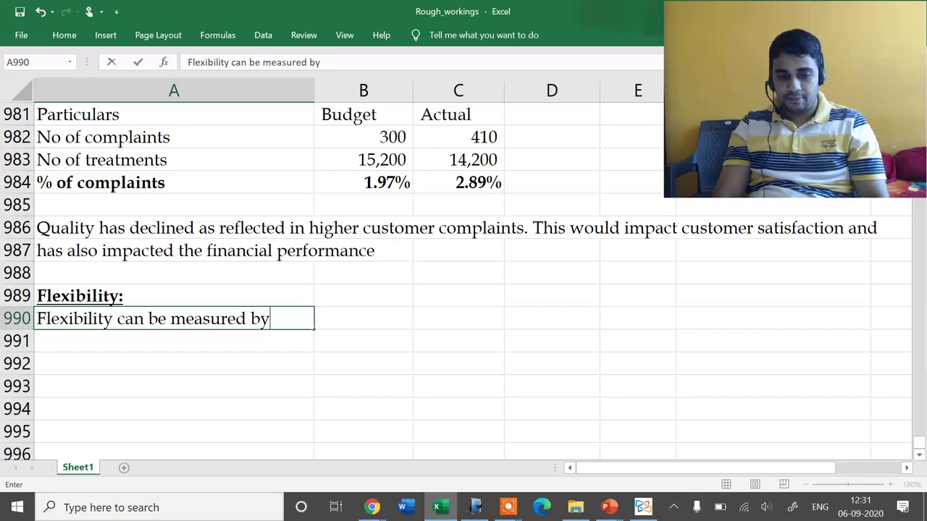
# Complete the sentence in A990 with "the company's ability to treat exotic animals".
pyautogui.write(' the company')
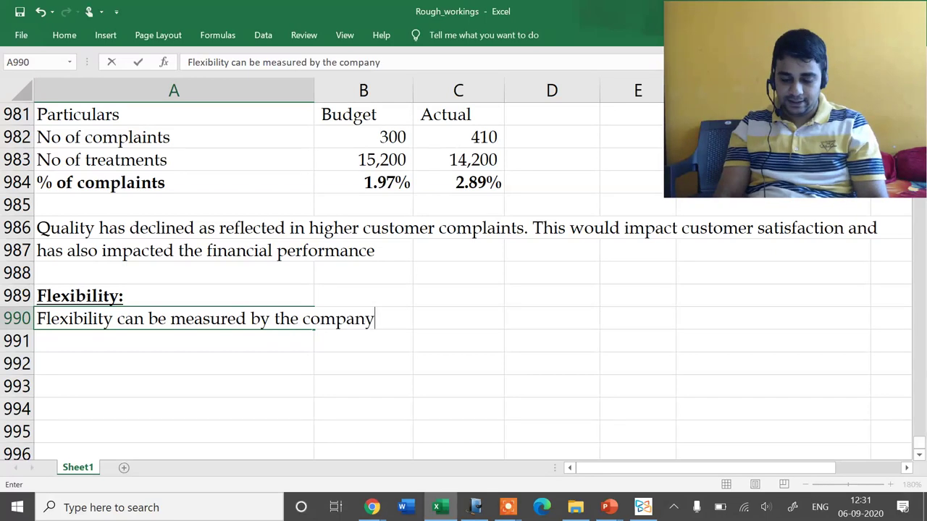
pyautogui.write("'s ability")
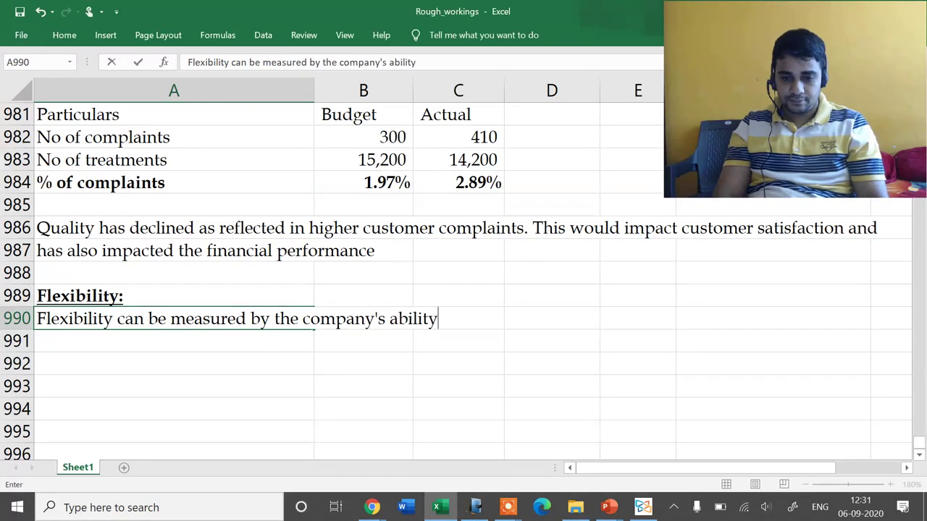
pyautogui.write(' to treat exos')
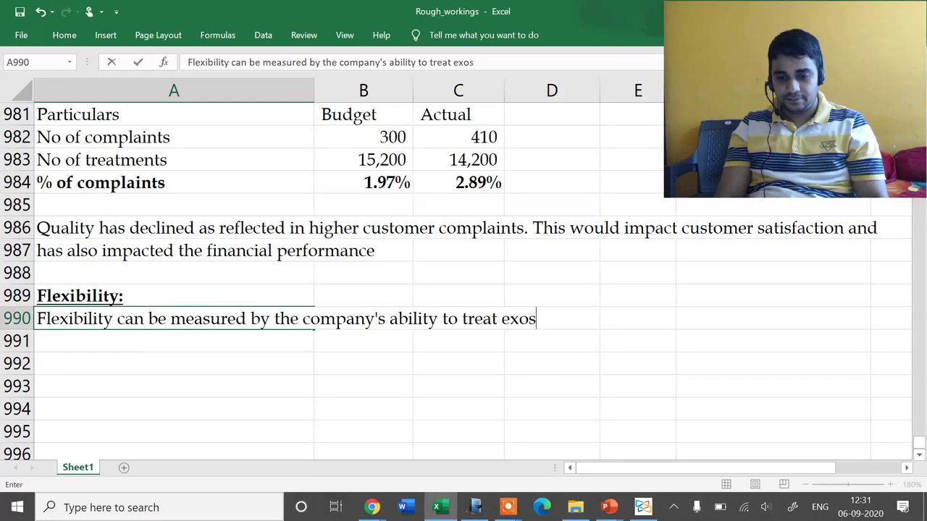
pyautogui.press('BackSpace')
pyautogui.write('tic animals')
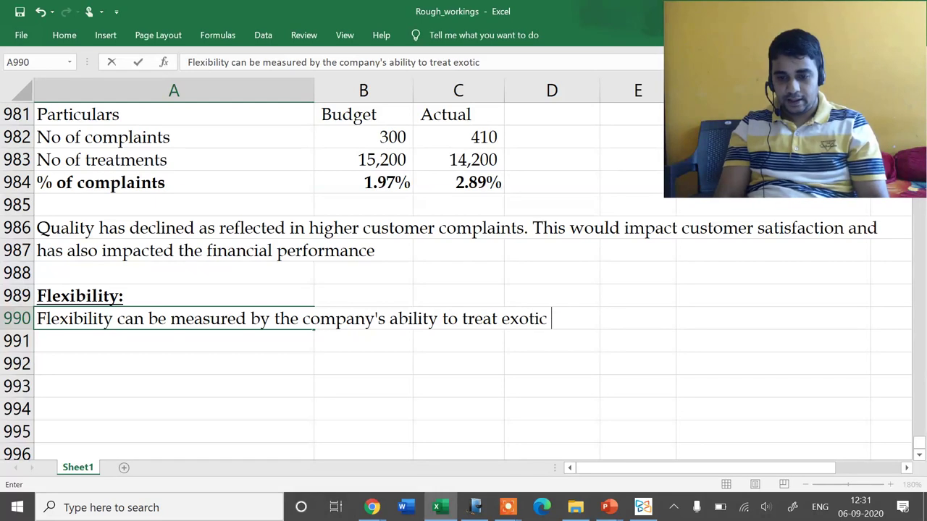
pyautogui.press('Return')
# Copy the quality table in A981:C984 to the Flexibility section, starting at A991.
pyautogui.press('Up')
pyautogui.press('Up')
pyautogui.press('Up')
pyautogui.press('Up')
pyautogui.press('Up')
pyautogui.press('Up')
pyautogui.press('Up')
pyautogui.press('Up')
pyautogui.press('Up')
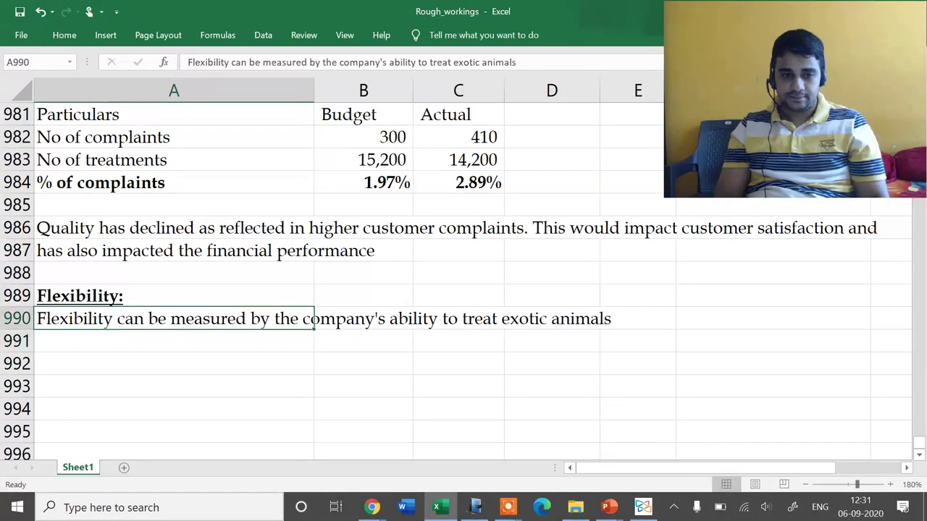
pyautogui.hotkey('shift', 'Right')
pyautogui.hotkey('shift', 'Right')
pyautogui.moveTo(174, 114); pyautogui.dragTo(459, 182)
pyautogui.hotkey('ctrl', 'c')
pyautogui.press('Down')
pyautogui.press('Down')
pyautogui.press('Down')
pyautogui.press('Down')
pyautogui.press('Down')
pyautogui.press('Down')
pyautogui.press('Down')
pyautogui.press('Down')
pyautogui.press('Down')
pyautogui.press('Down')
pyautogui.press('Return')
# Change the label in A992 of the copied table to "No of exotic animal treatments".
pyautogui.press('Down')
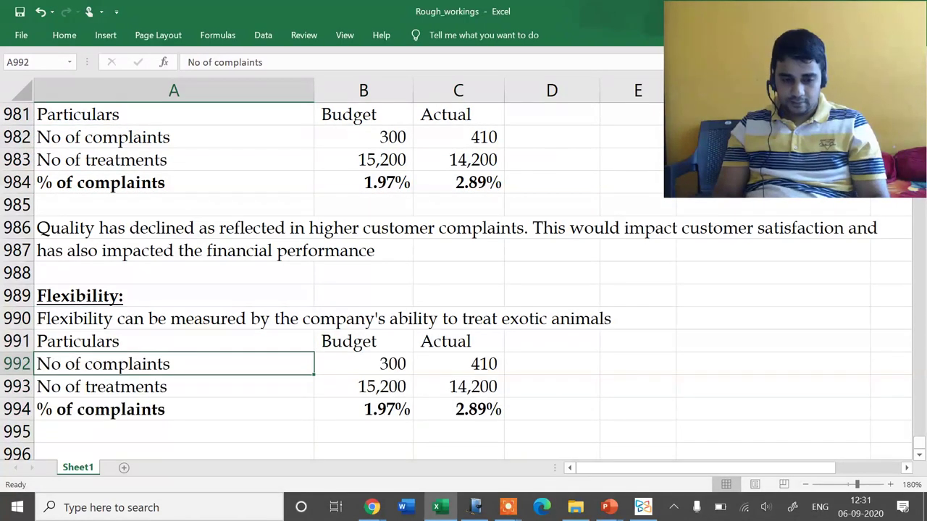
pyautogui.write('No of exotic animal treatments')
pyautogui.press('Return')
# Change the label in A994 of the Flexibility table to "% of exotic animal treatments".
pyautogui.press('Return')
pyautogui.press('F2')
pyautogui.hotkey('ctrl', 'shift', 'Left')
pyautogui.hotkey('ctrl', 'shift', 'Left')
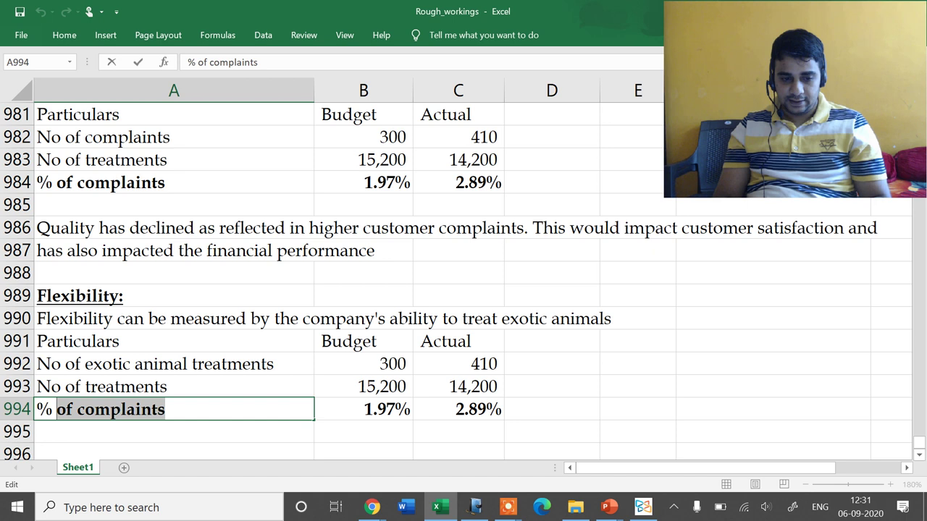
pyautogui.write('of exotice')
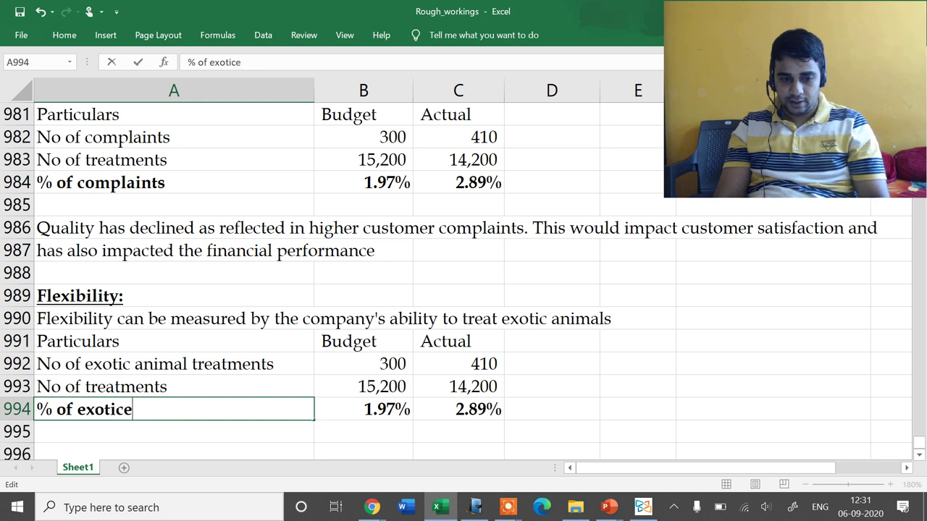
pyautogui.press('BackSpace')
pyautogui.press('BackSpace')
pyautogui.press('BackSpace')
pyautogui.write('ic animal treat')
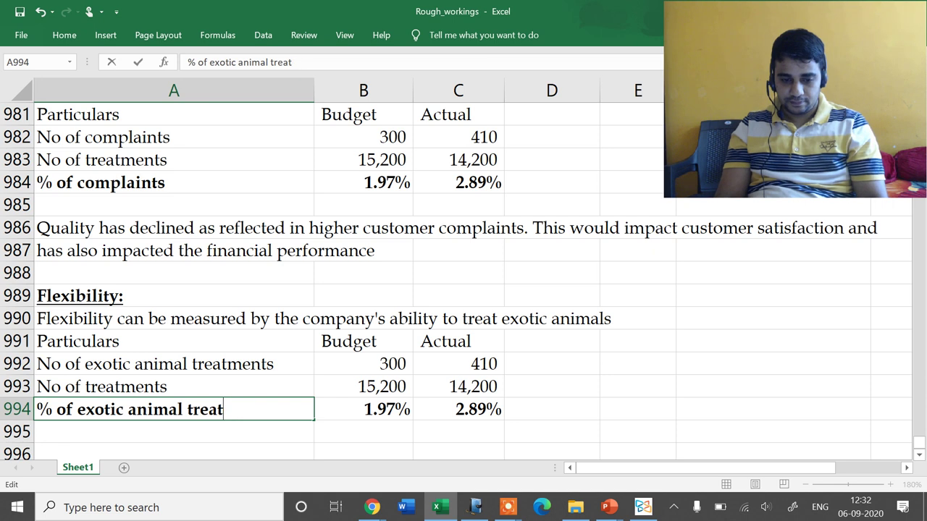
pyautogui.write('ments')
pyautogui.press('Return')
# Clear the copied complaint figures from B992:C992 in the exotic animal treatments row.
pyautogui.press('Right')
pyautogui.press('Up')
pyautogui.press('Up')
pyautogui.press('Up')
pyautogui.hotkey('shift', 'Right')
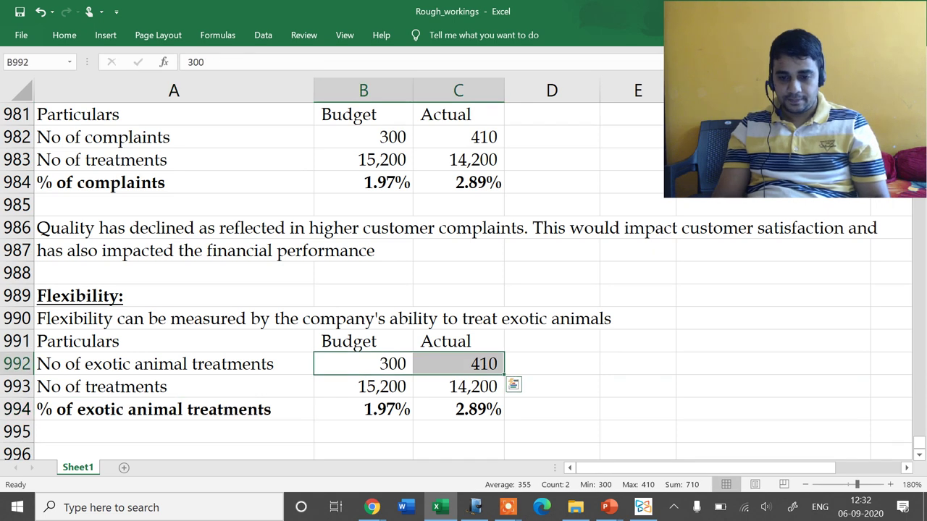
pyautogui.press('Delete')
pyautogui.press('Left')
pyautogui.click(363, 364)
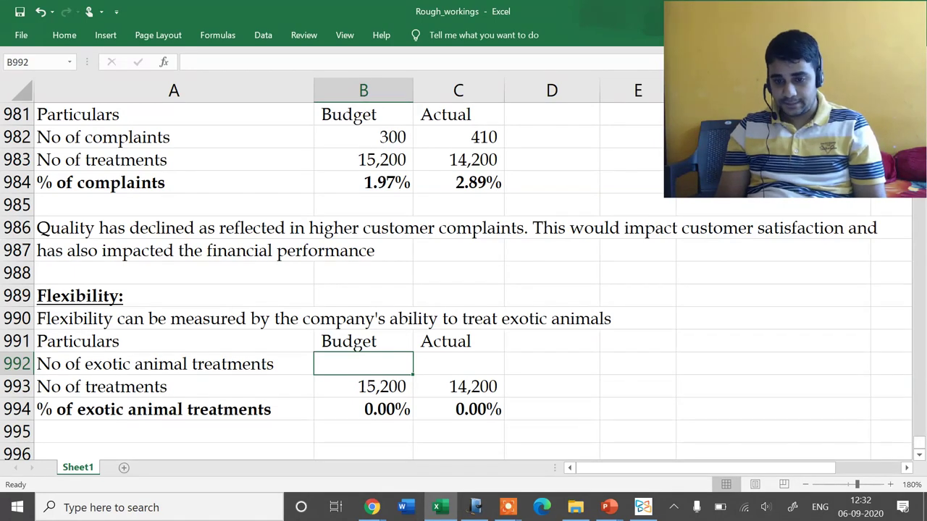
# Look up the exotic animal treatments in the PDF and enter 100 in B992 and 300 in C992 of the workbook.
pyautogui.hotkey('alt', 'Tab')
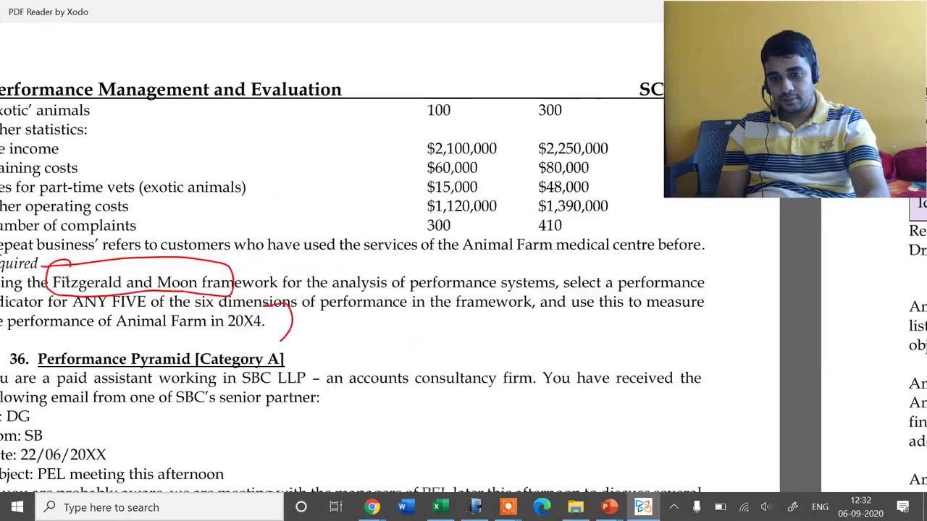
pyautogui.hotkey('alt', 'Tab')
pyautogui.write('100')
pyautogui.press('Tab')
pyautogui.write('300')
pyautogui.press('Return')
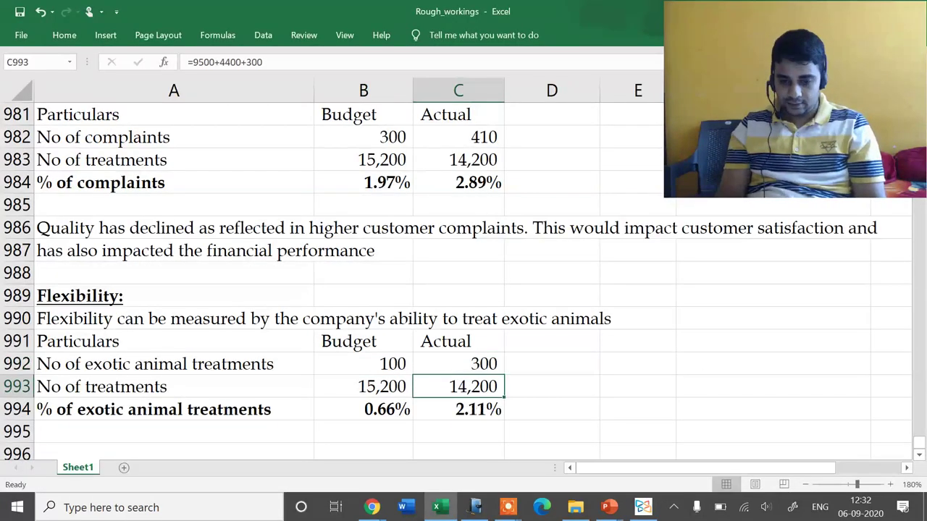
pyautogui.press('Down')
pyautogui.press('Home')
pyautogui.press('Down')
pyautogui.press('Down')
pyautogui.press('Down')
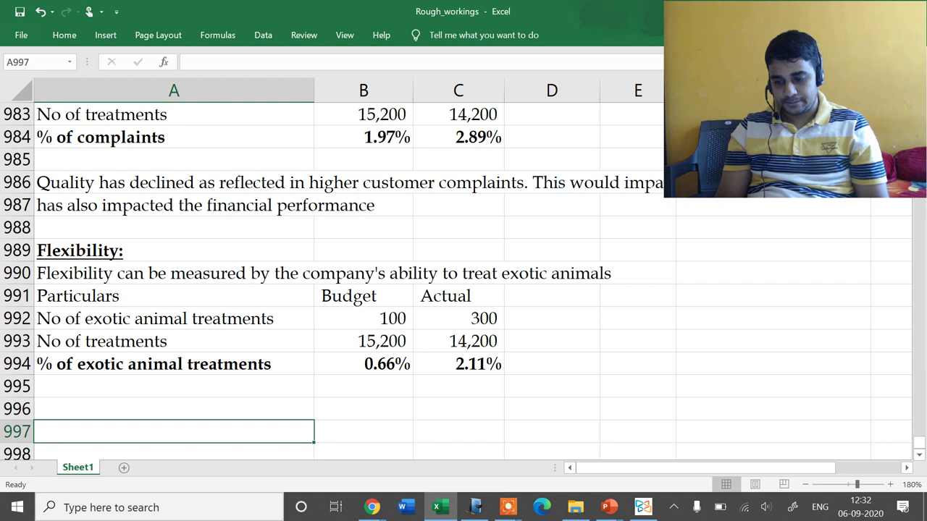
pyautogui.press('Down')
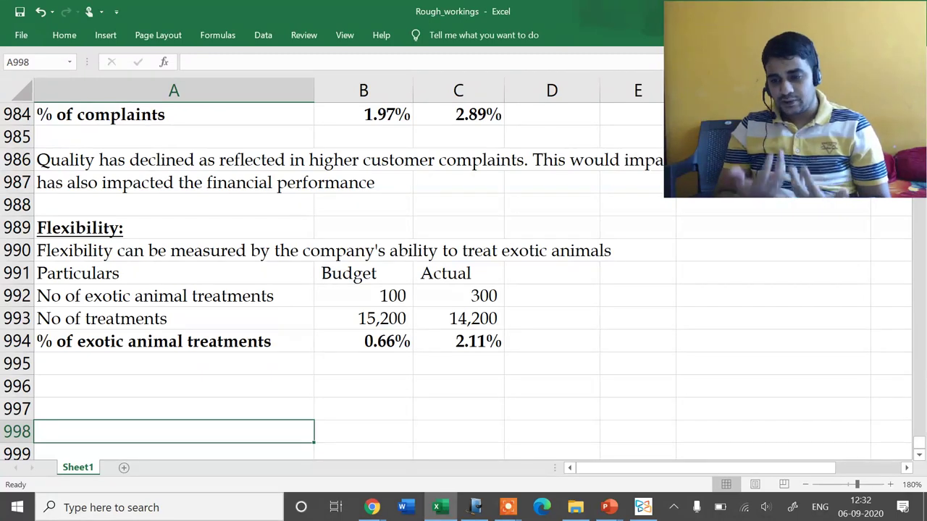
pyautogui.press('Down')
pyautogui.press('Down')
pyautogui.press('Down')
pyautogui.press('Down')
# Add the bold, underlined heading "Resource utilization" in A996 below the Flexibility table.
pyautogui.hotkey('ctrl', 'Up')
pyautogui.press('Down')
pyautogui.press('Down')
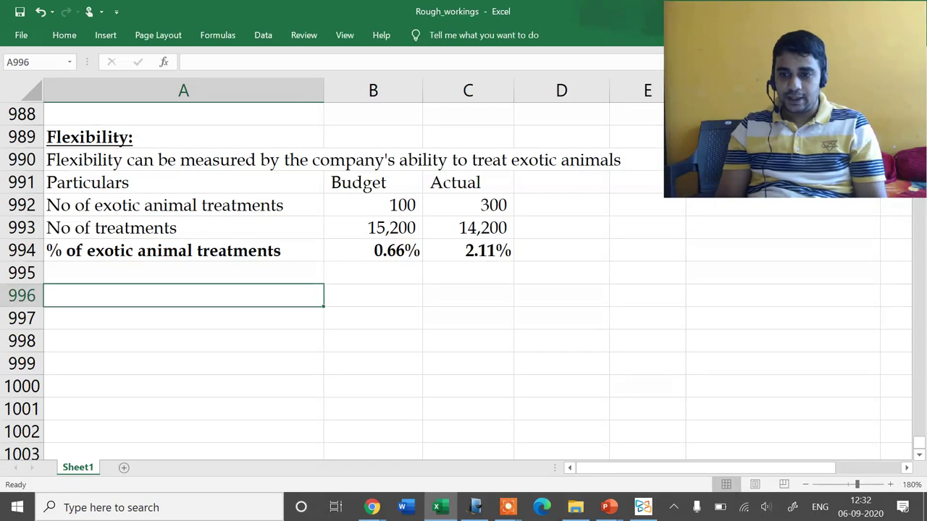
pyautogui.write('Resource ')
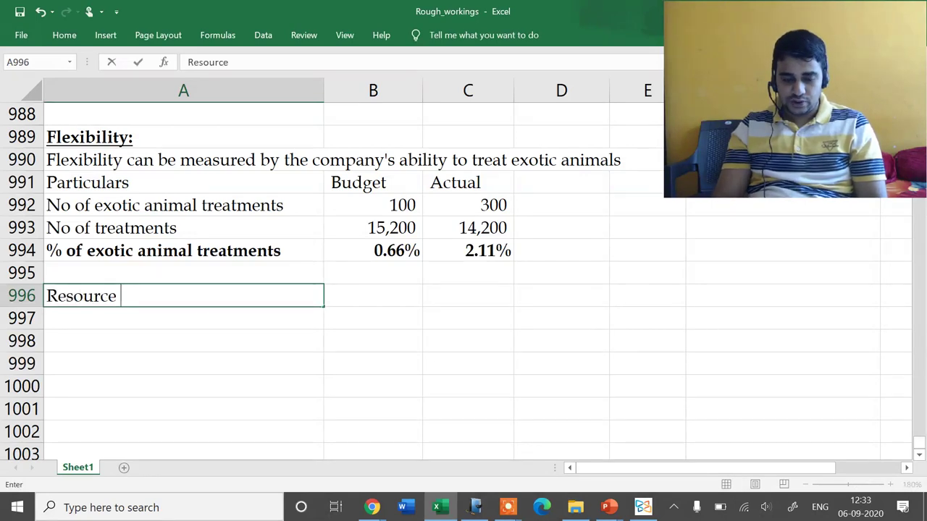
pyautogui.write('utilization')
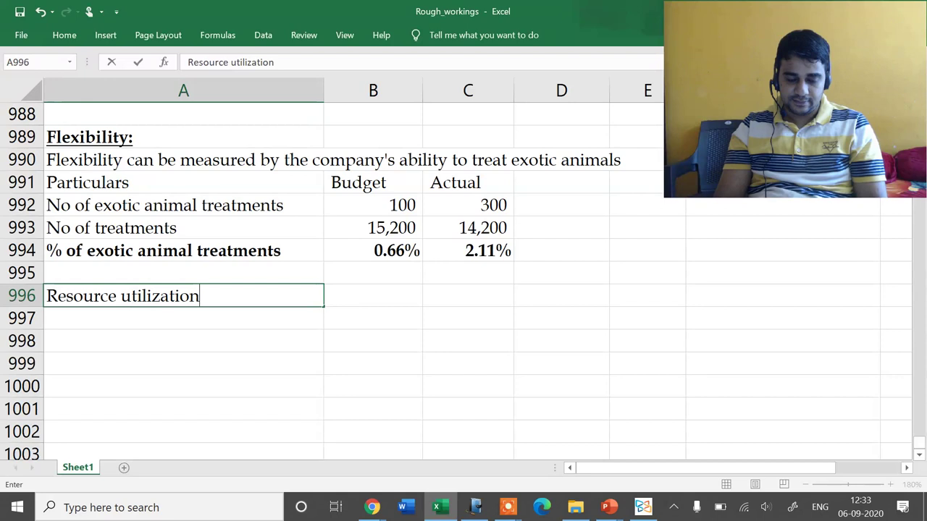
pyautogui.press('Return')
pyautogui.click(183, 295)
pyautogui.hotkey('ctrl', 'b')
pyautogui.hotkey('ctrl', 'u')
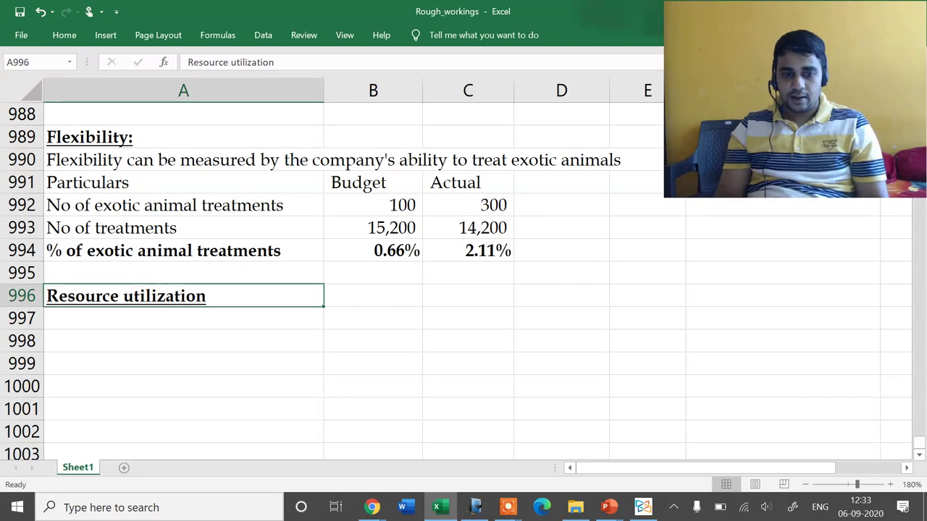
# Copy the Particulars, Budget and Actual header row from A991:C991 to row 997 under the Resource utilization heading.
pyautogui.press('Up')
pyautogui.press('Up')
pyautogui.press('Up')
pyautogui.press('Up')
pyautogui.press('Up')
pyautogui.hotkey('shift', 'Right')
pyautogui.hotkey('shift', 'Right')
pyautogui.hotkey('ctrl', 'c')
pyautogui.press('Down')
pyautogui.press('Down')
pyautogui.press('Down')
pyautogui.press('Down')
pyautogui.press('Down')
pyautogui.press('Down')
pyautogui.press('Return')
# Check the vet and treatment statistics in the PDF and add the bold, underlined subheading "No of treatment per Vet" in A998 of the workbook.
pyautogui.hotkey('alt', 'Tab')
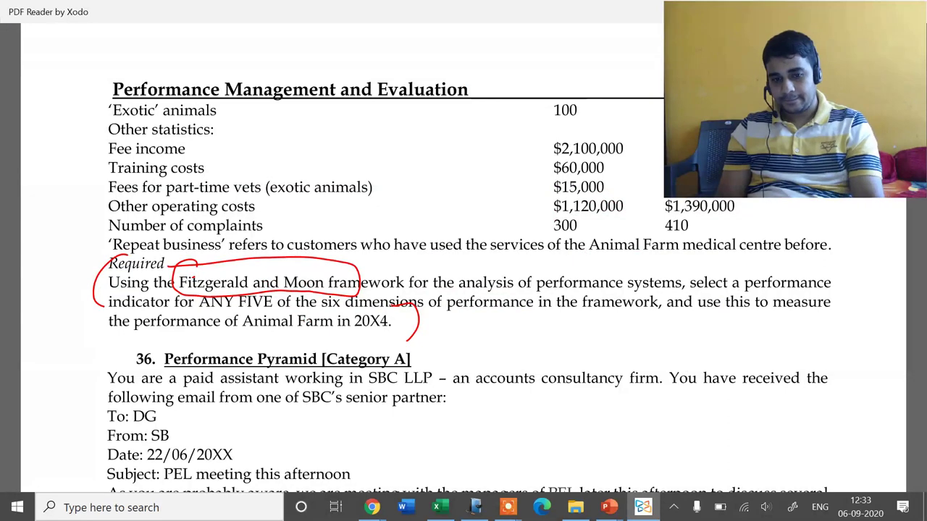
pyautogui.scroll(10, 463, 275)
pyautogui.hotkey('alt', 'Tab')
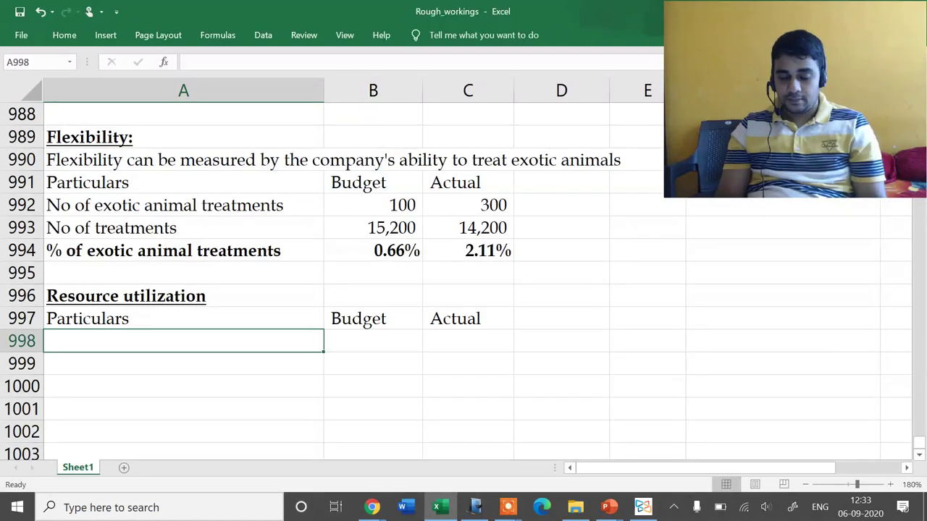
pyautogui.hotkey('alt', 'Tab')
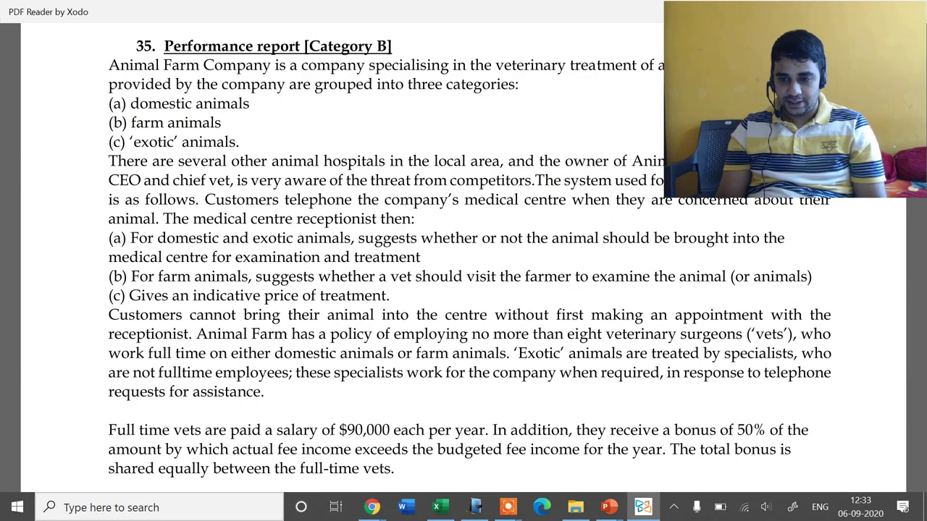
pyautogui.scroll(-6, 464, 258)
pyautogui.scroll(1, 464, 258)
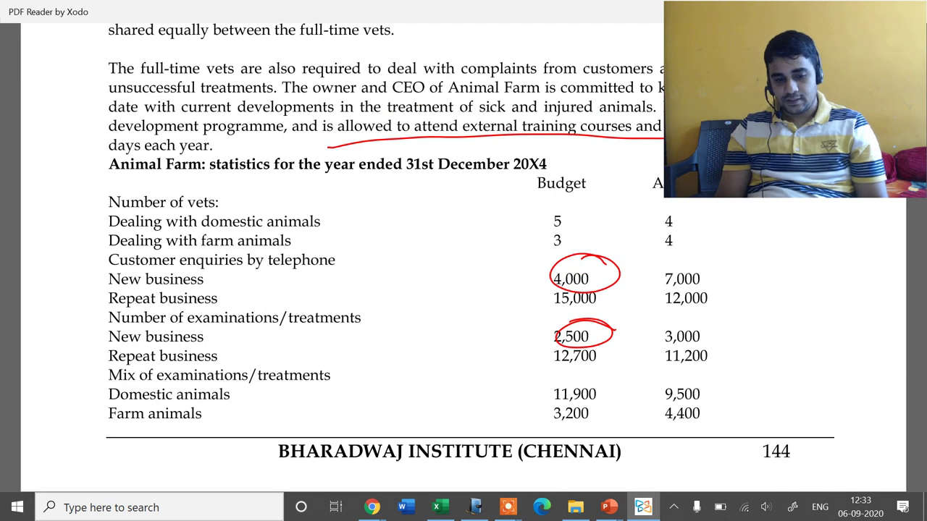
pyautogui.hotkey('alt', 'Tab')
pyautogui.write('N')
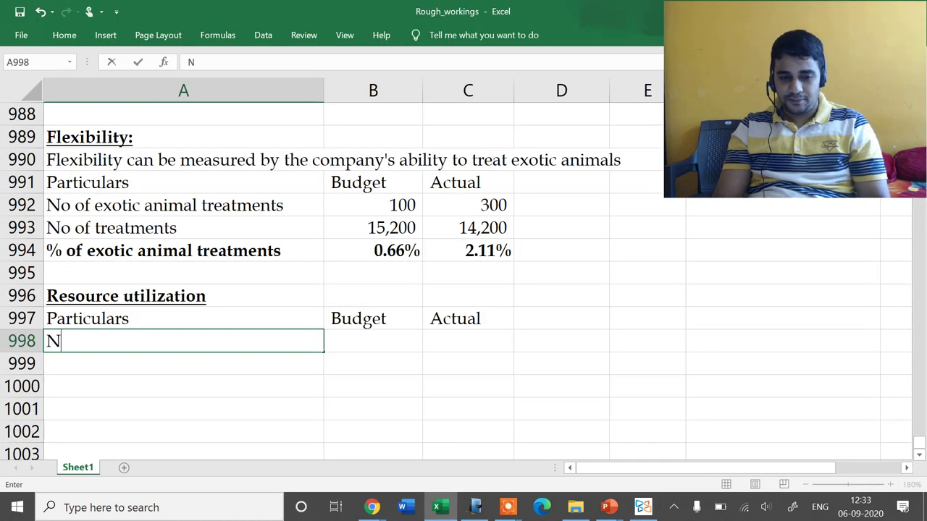
pyautogui.write('o of trea')
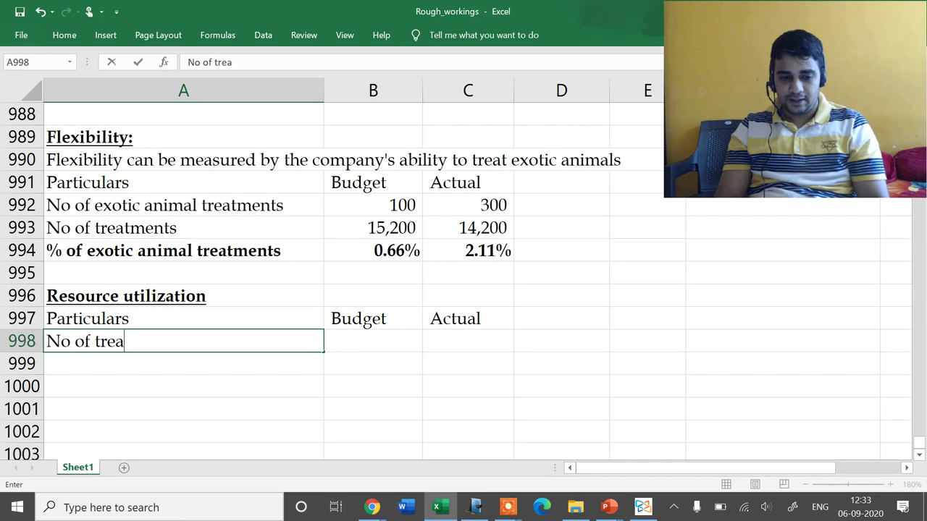
pyautogui.write('tment per Vet')
pyautogui.hotkey('ctrl', 'Return')
pyautogui.hotkey('ctrl', 'b')
pyautogui.hotkey('ctrl', 'u')
# Check the animal categories in the PDF and enter the row label "Domestic animals" in A999 of the workbook.
pyautogui.hotkey('alt', 'Tab')
pyautogui.hotkey('alt', 'Tab')
pyautogui.click(184, 364)
pyautogui.write('Domestic anumal')
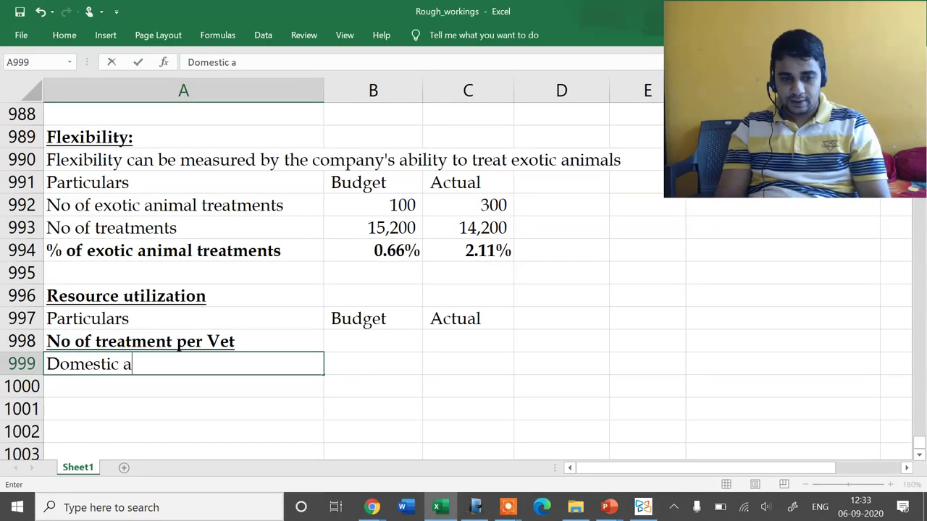
pyautogui.press('BackSpace')
pyautogui.press('BackSpace')
pyautogui.press('BackSpace')
pyautogui.press('BackSpace')
pyautogui.write('i')
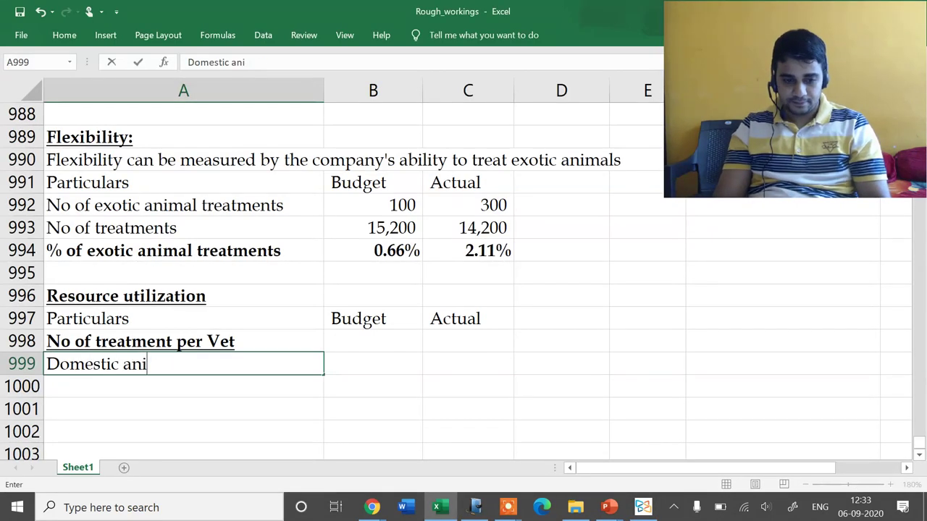
pyautogui.write('mals')
pyautogui.press('Return')
# Check the next category in the PDF and enter the row label "Farm animals" in A1000 of the workbook.
pyautogui.hotkey('alt', 'Tab')
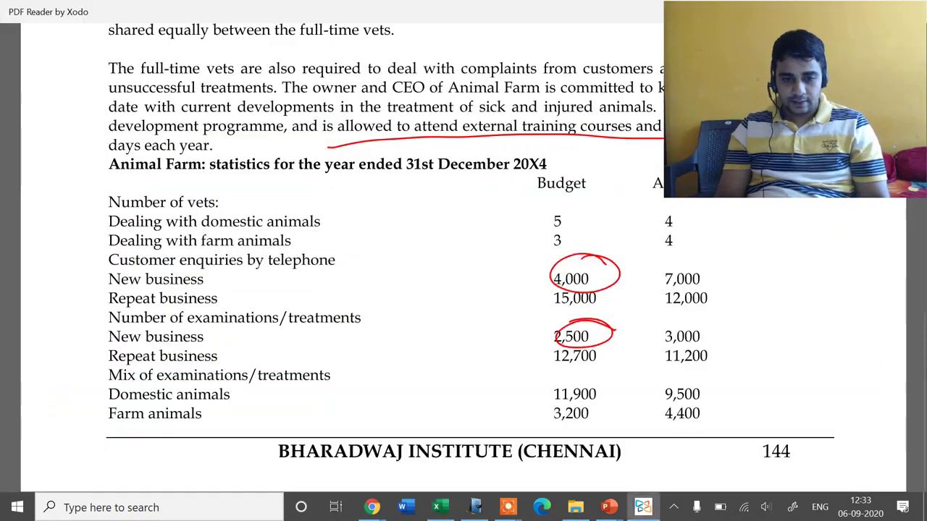
pyautogui.hotkey('alt', 'Tab')
pyautogui.write('Farm')
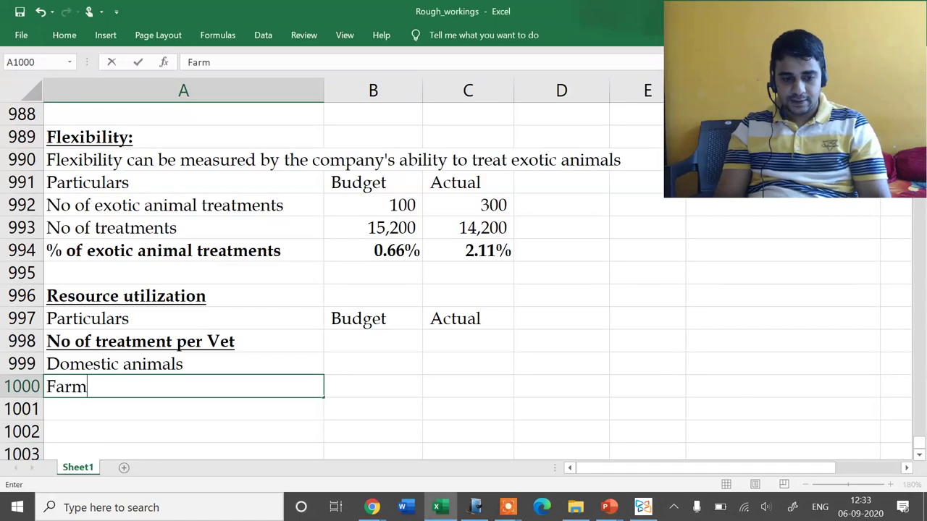
pyautogui.write(' animals')
pyautogui.press('Return')
# Look up the budgeted domestic figures in the PDF and calculate treatments per vet in B999 as =11900/5.
pyautogui.press('Right')
pyautogui.press('Up')
pyautogui.press('Up')
pyautogui.hotkey('alt', 'Tab')
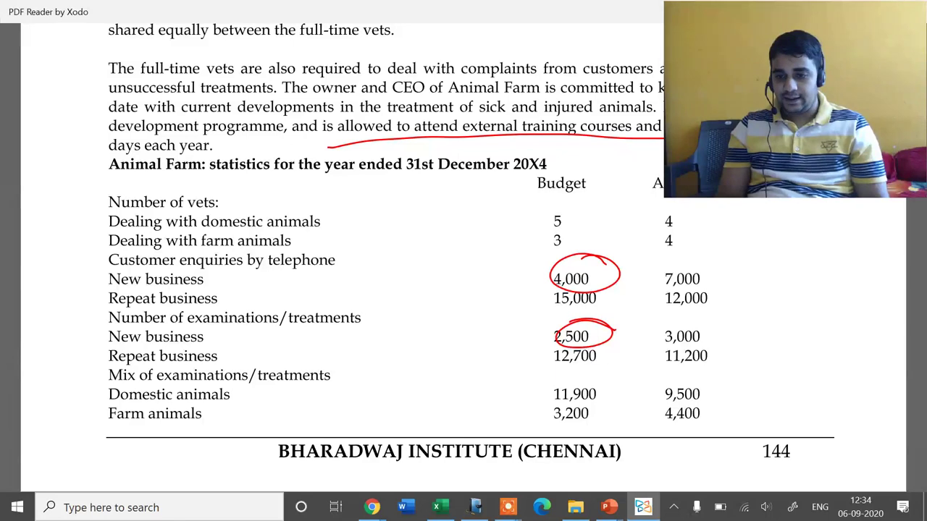
pyautogui.hotkey('alt', 'Tab')
pyautogui.write('=1')
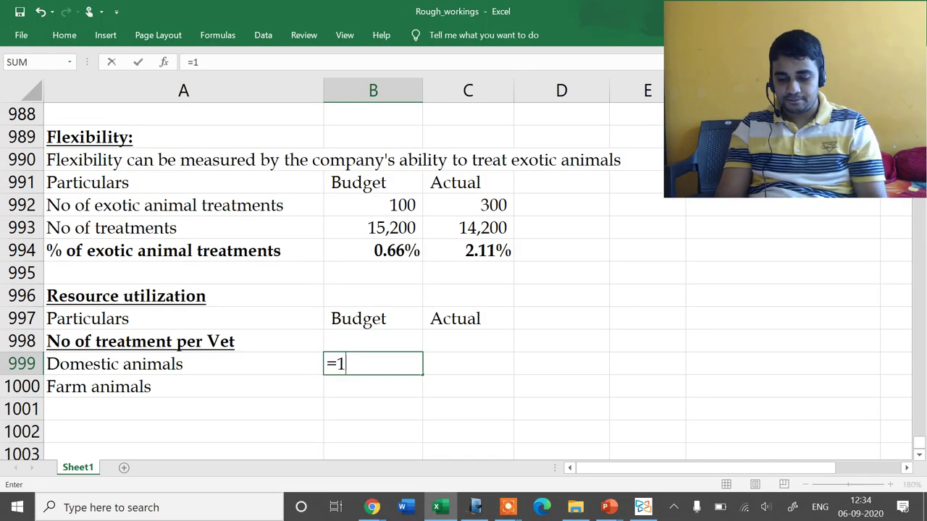
pyautogui.write('1900/5')
pyautogui.press('Return')
# Look up the budgeted farm animal figures in the PDF and calculate treatments per vet in B1000 as =3200/3.
pyautogui.hotkey('alt', 'Tab')
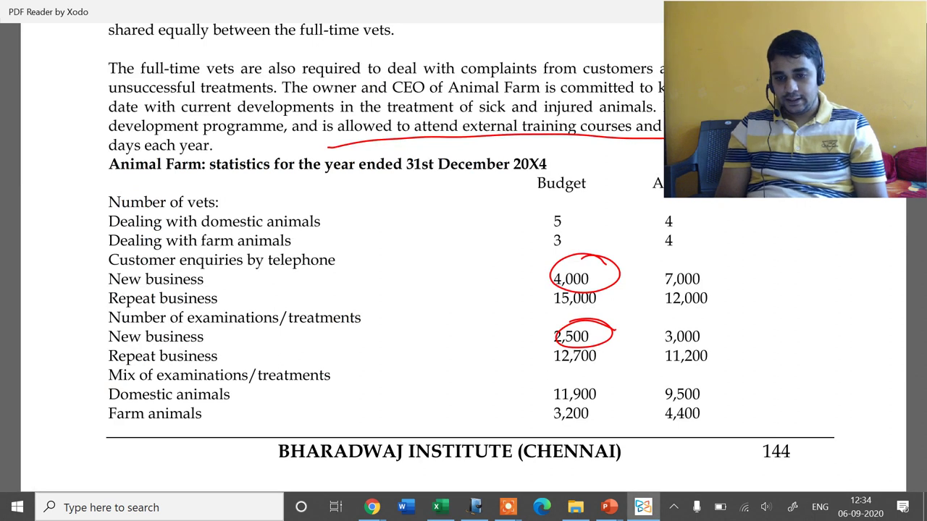
pyautogui.hotkey('alt', 'Tab')
pyautogui.write('=3200')
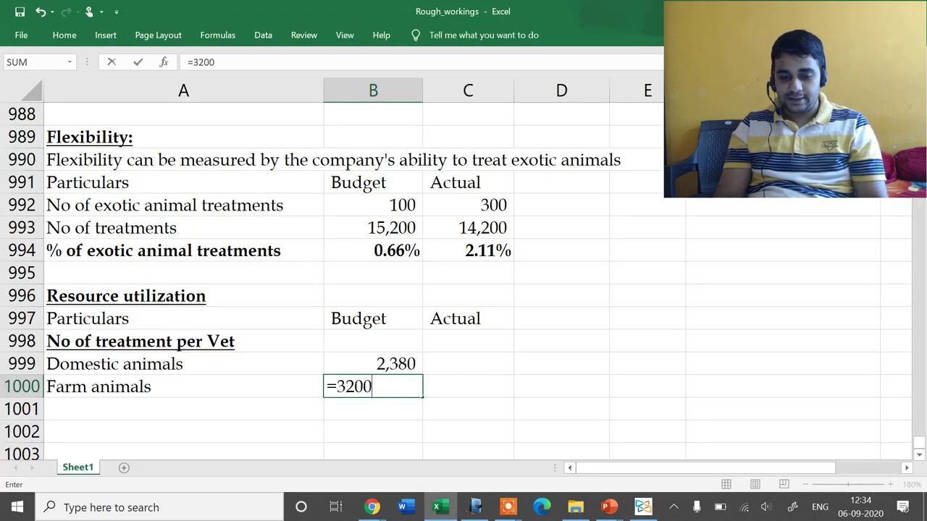
pyautogui.write('/3')
pyautogui.press('Return')
# Look up the actual domestic animal figures in the PDF and calculate treatments per vet in C999 as =9500/4.
pyautogui.press('Right')
pyautogui.press('Up')
pyautogui.press('Up')
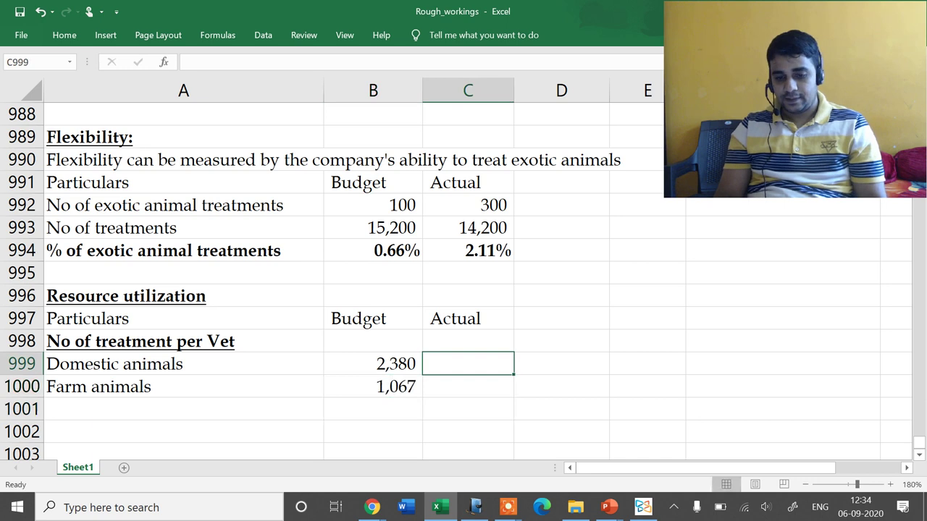
pyautogui.hotkey('alt', 'Tab')
pyautogui.hotkey('alt', 'Tab')
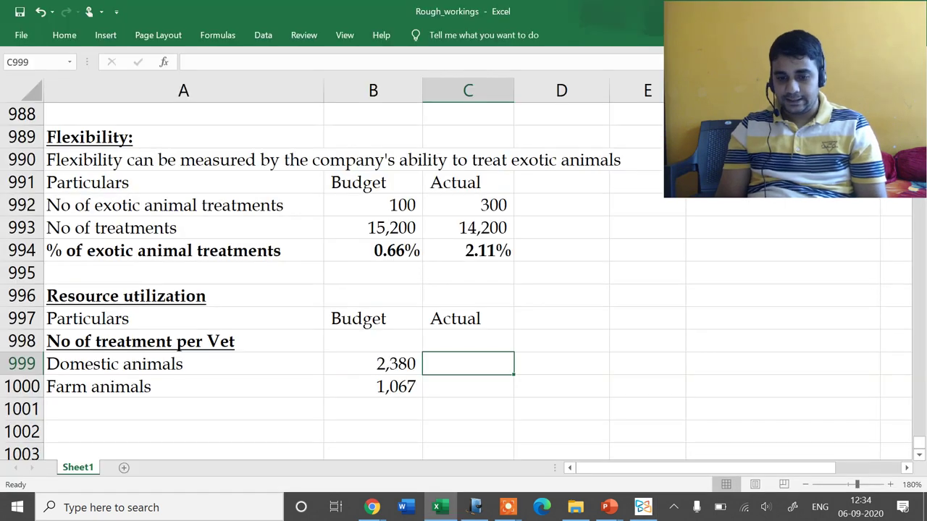
pyautogui.hotkey('alt', 'Tab')
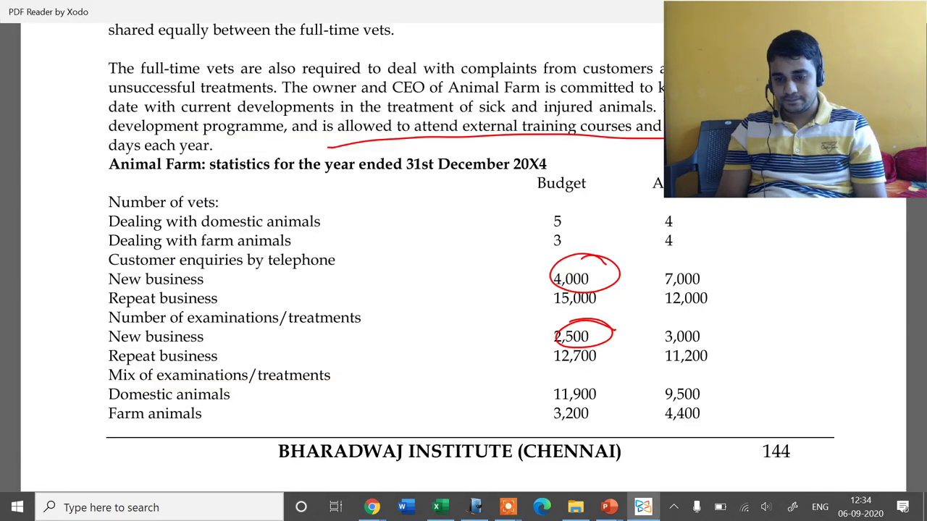
pyautogui.hotkey('alt', 'Tab')
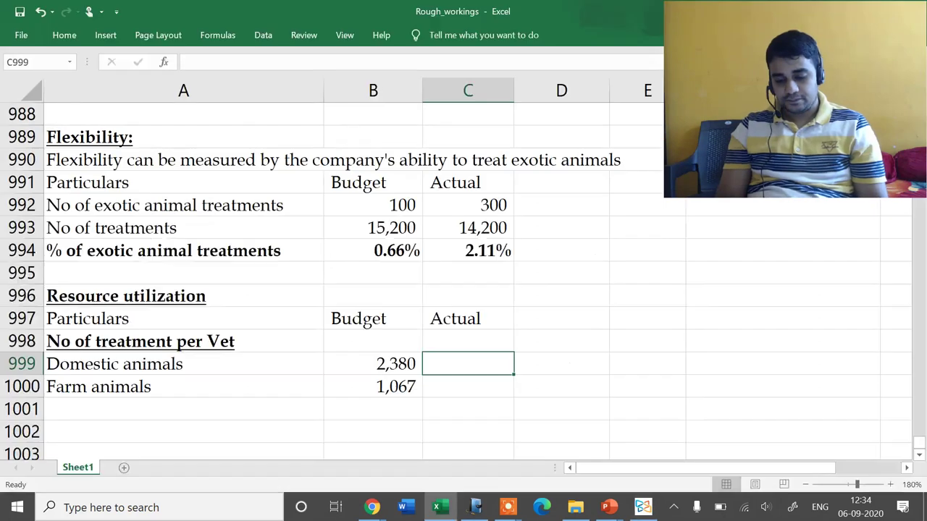
pyautogui.write('=9500/')
pyautogui.hotkey('alt', 'Tab')
pyautogui.hotkey('alt', 'Tab')
pyautogui.write('4')
pyautogui.press('Return')
# Calculate the actual farm animal treatments per vet in C1000 as =4400/4.
pyautogui.write('=4400/4')
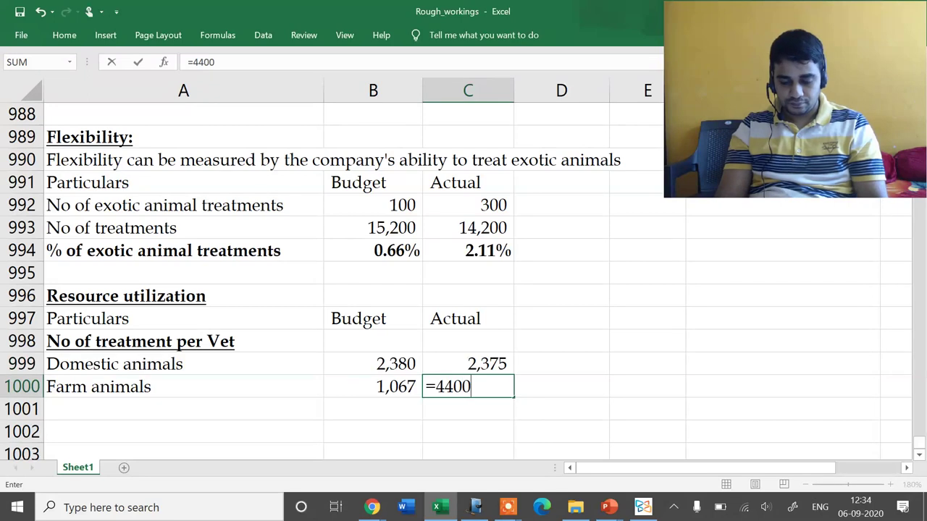
pyautogui.press('Return')
pyautogui.press('Left')
pyautogui.press('Left')
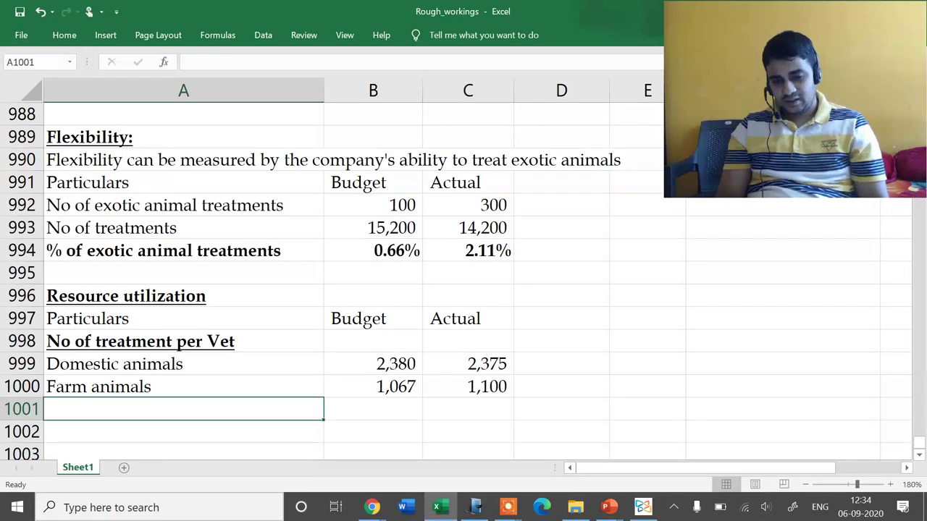
pyautogui.press('Down')
pyautogui.press('Down')
pyautogui.press('Down')
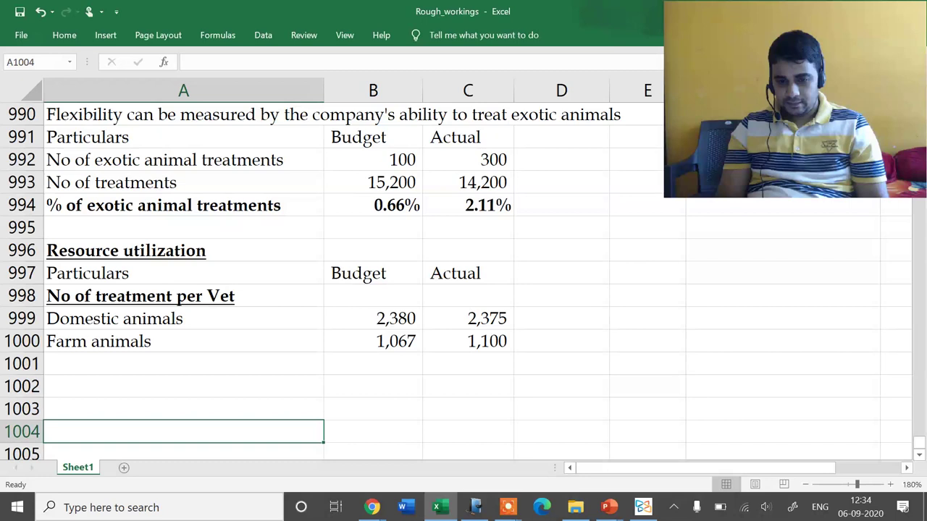
pyautogui.press('Up')
pyautogui.press('Up')
pyautogui.press('Up')
pyautogui.press('Up')
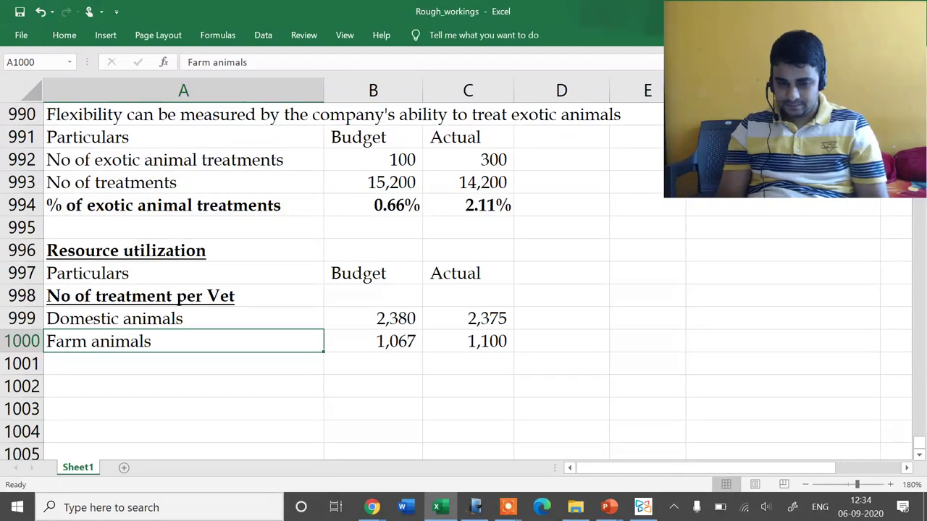
# Review the complaints, flexibility and resource utilization sections of the worksheet, down to the number of treatments per vet.
pyautogui.press('Down')
pyautogui.press('Down')
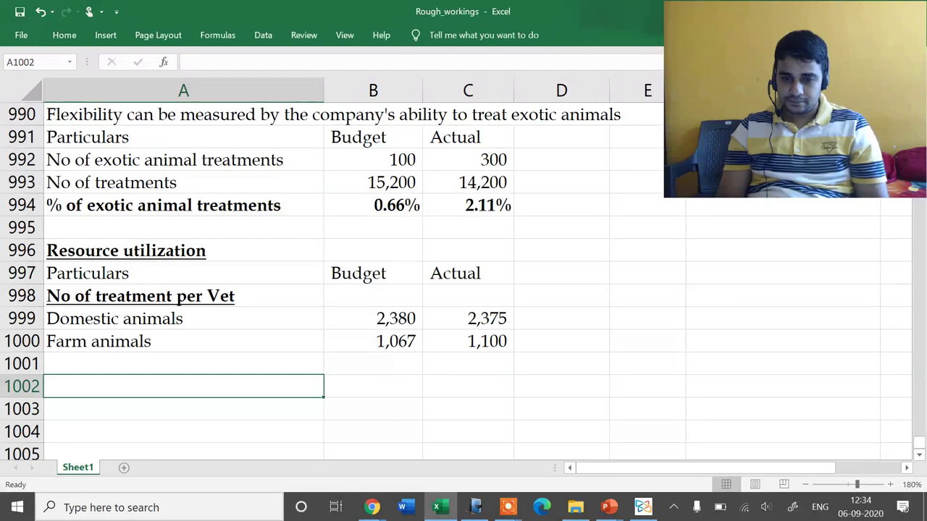
pyautogui.press('Up')
pyautogui.press('Up')
pyautogui.press('Up')
pyautogui.press('Up')
pyautogui.press('Up')
pyautogui.press('Up')
pyautogui.press('Up')
pyautogui.press('Up')
pyautogui.press('Up')
pyautogui.press('Up')
pyautogui.press('Up')
pyautogui.press('Up')
pyautogui.press('Up')
pyautogui.press('Up')
pyautogui.press('Up')
pyautogui.press('Up')
pyautogui.press('Up')
pyautogui.press('Up')
pyautogui.press('Up')
pyautogui.press('Up')
pyautogui.press('Up')
pyautogui.press('Up')
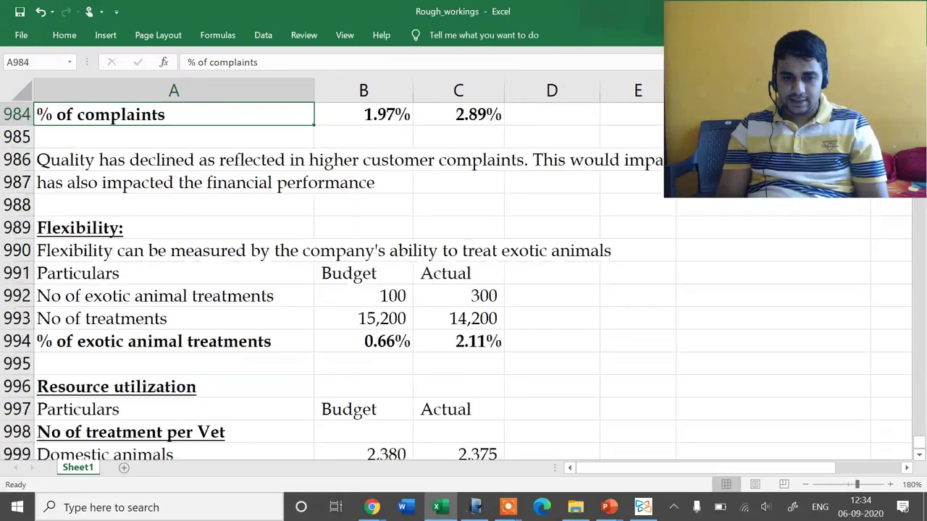
pyautogui.press('Down')
pyautogui.hotkey('shift', 'Right')
pyautogui.hotkey('shift', 'Right')
pyautogui.hotkey('shift', 'Down')
pyautogui.hotkey('shift', 'Down')
pyautogui.hotkey('shift', 'Down')
pyautogui.press('Down')
pyautogui.press('Down')
pyautogui.press('Down')
pyautogui.press('Down')
pyautogui.press('Down')
pyautogui.press('Down')
pyautogui.press('Down')
pyautogui.press('Down')
pyautogui.press('Down')
pyautogui.press('Down')
pyautogui.press('Down')
pyautogui.press('Down')
pyautogui.press('Down')
pyautogui.press('Down')
pyautogui.press('Down')
pyautogui.press('Down')
pyautogui.press('Down')
pyautogui.press('Down')
pyautogui.press('Down')
pyautogui.press('Down')
pyautogui.press('Down')
pyautogui.press('Down')
pyautogui.press('Down')
pyautogui.press('Down')
pyautogui.press('Down')
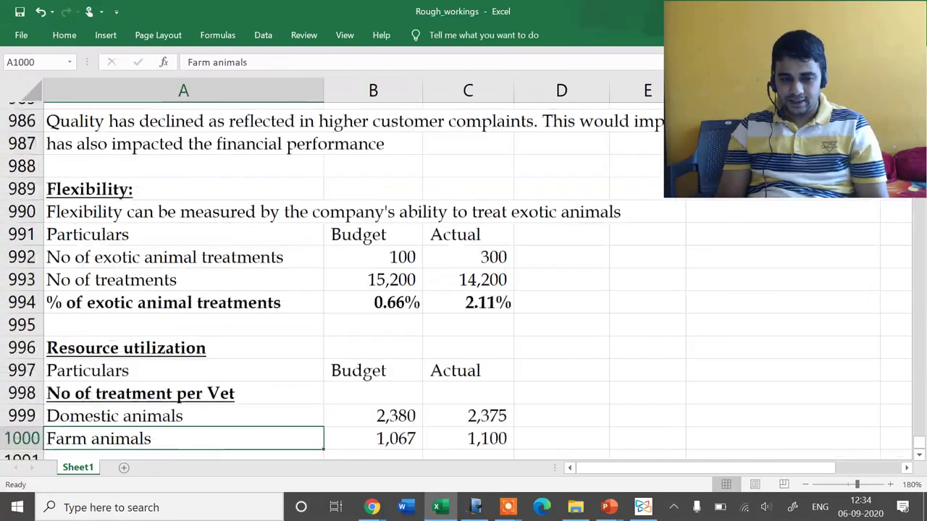
pyautogui.press('Up')
pyautogui.press('Up')
pyautogui.press('Up')
pyautogui.press('Up')
pyautogui.press('Up')
pyautogui.press('Up')
pyautogui.press('Down')
pyautogui.press('Down')
# Add the section heading "Innovation" in A1002, formatted bold and underlined.
pyautogui.hotkey('alt', 'Tab')
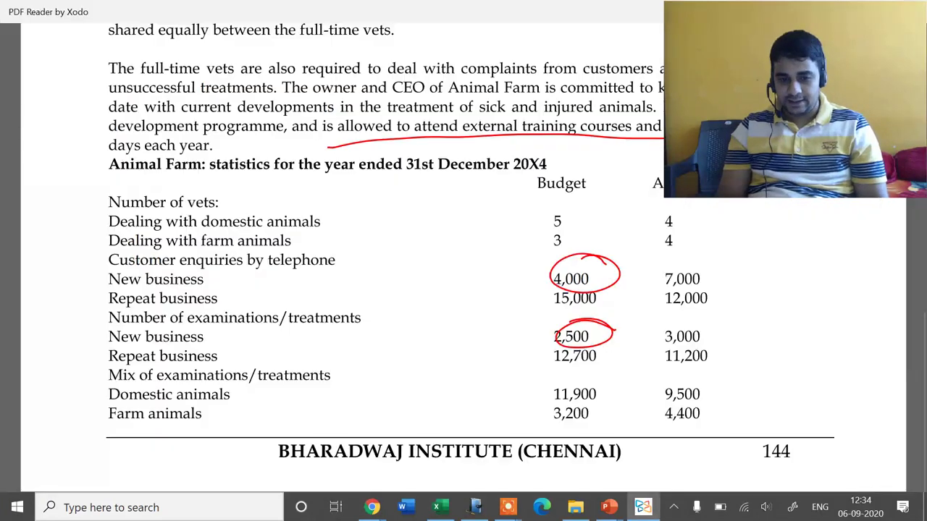
pyautogui.hotkey('alt', 'Tab')
pyautogui.write('Innovation')
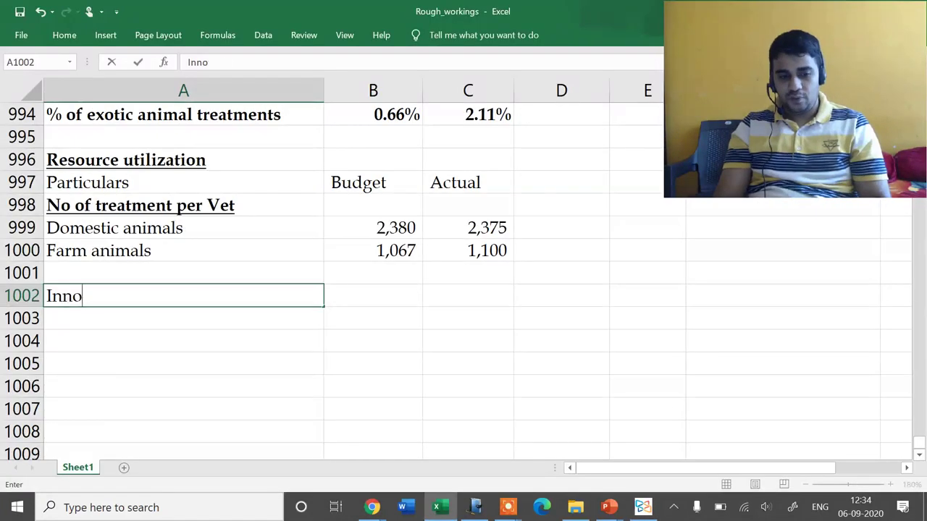
pyautogui.press('Return')
pyautogui.press('Up')
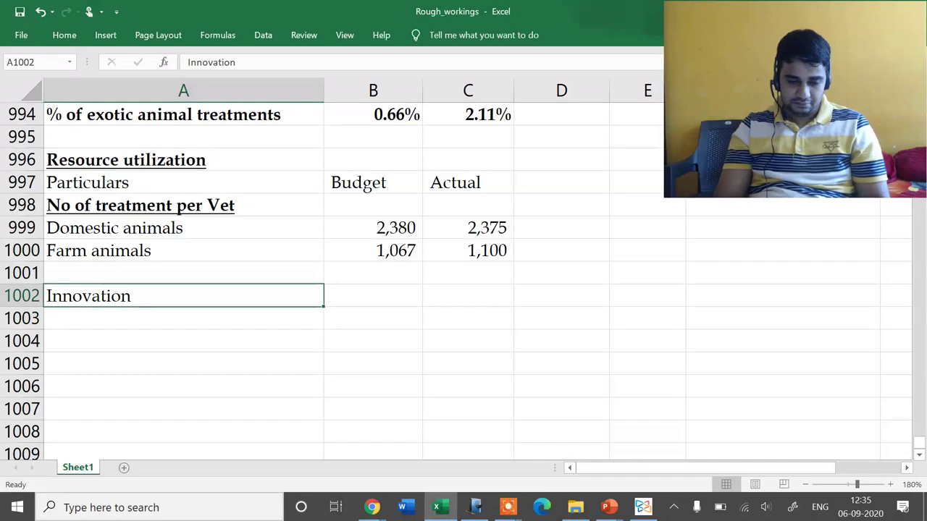
pyautogui.hotkey('ctrl', 'b')
pyautogui.hotkey('ctrl', 'u')
pyautogui.press('Down')
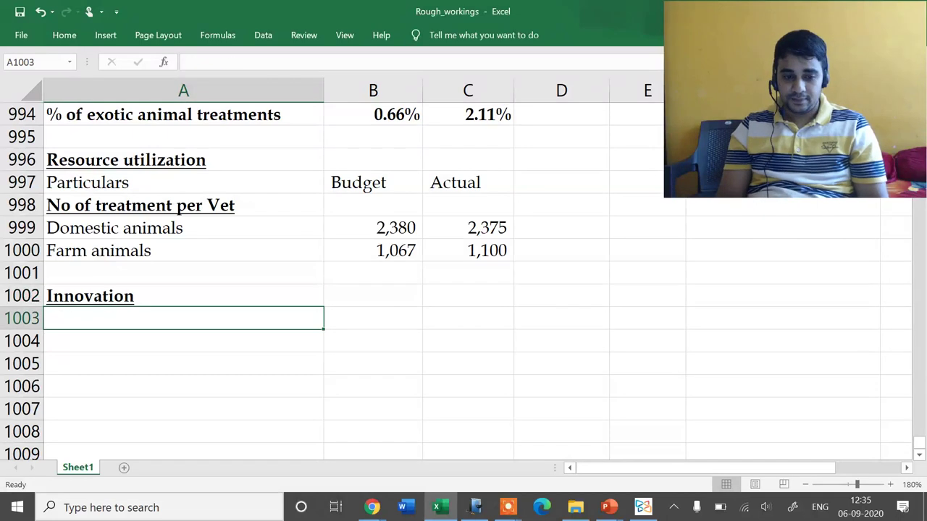
# Read the vets' training policy and the statistics in the PDF, and circle "Training costs" in red ink.
pyautogui.hotkey('alt', 'Tab')
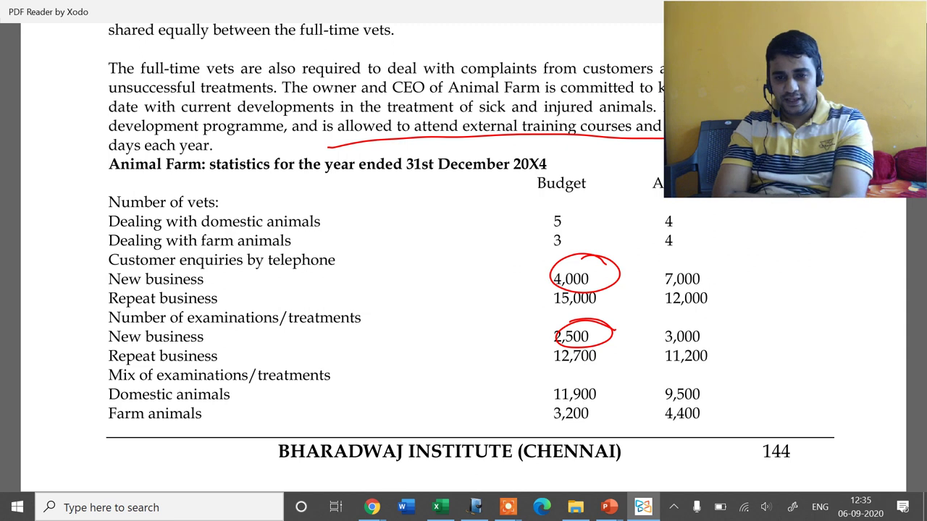
pyautogui.scroll(5, 463, 260)
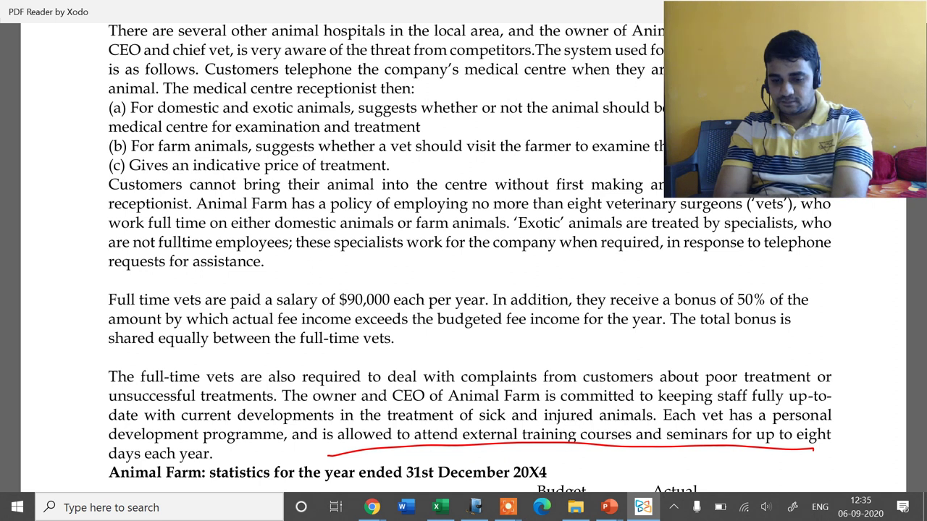
pyautogui.scroll(-4, 464, 290)
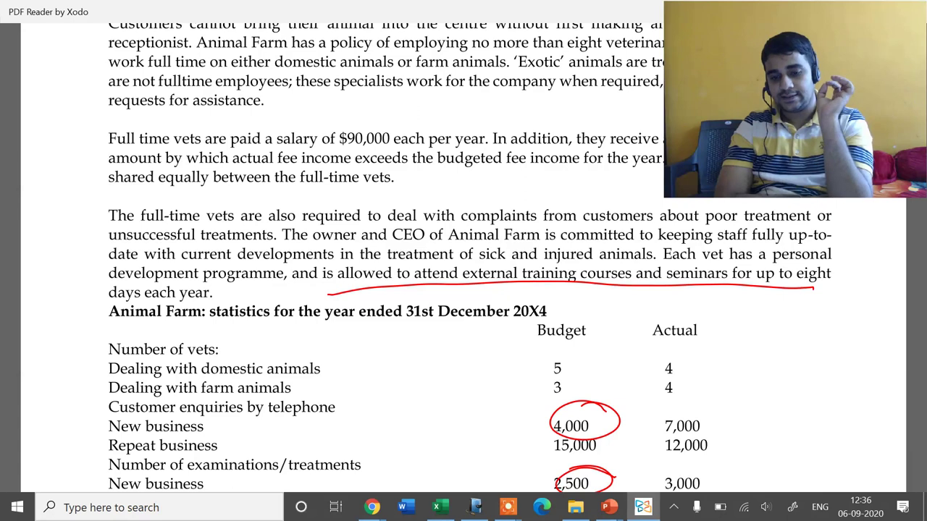
pyautogui.scroll(-5, 463, 290)
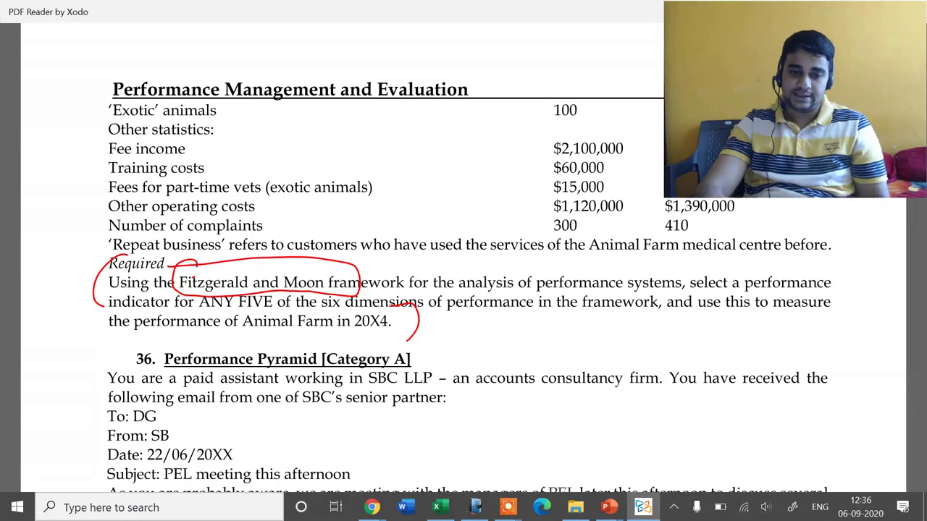
pyautogui.moveTo(150, 144)
pyautogui.mouseDown()
pyautogui.moveTo(210, 154)
pyautogui.moveTo(196, 156)
pyautogui.moveTo(178, 137)
pyautogui.mouseUp()
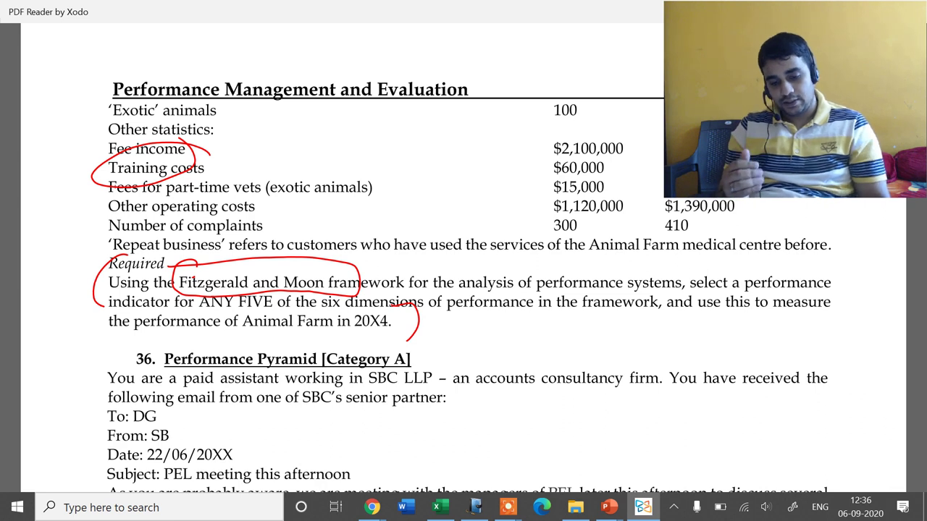
# Copy the Particulars, Budget and Actual header row from row 997 of the Excel worksheet to row 1003.
pyautogui.hotkey('alt', 'Tab')
pyautogui.press('Up')
pyautogui.press('Up')
pyautogui.press('Up')
pyautogui.press('Up')
pyautogui.press('Up')
pyautogui.press('Up')
pyautogui.hotkey('shift', 'Right')
pyautogui.hotkey('shift', 'Right')
pyautogui.hotkey('ctrl', 'c')
pyautogui.press('Down')
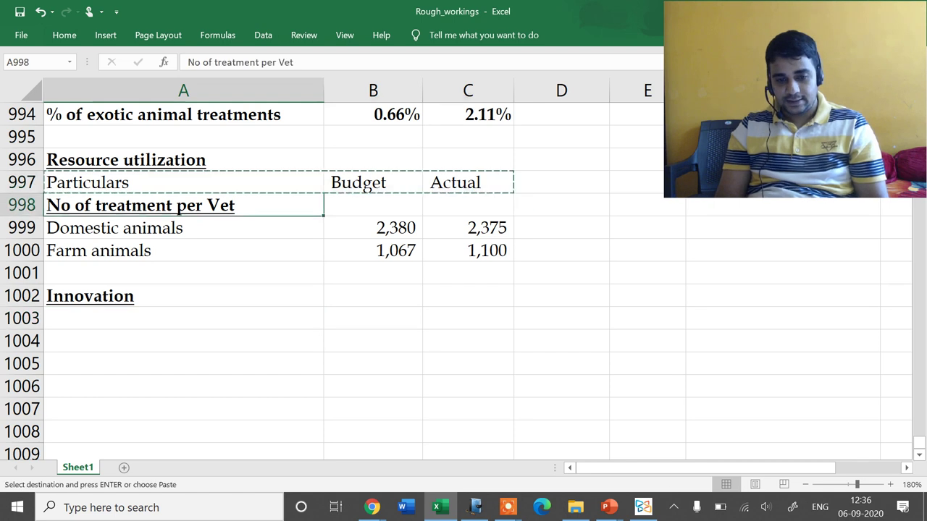
pyautogui.press('Down')
pyautogui.press('Down')
pyautogui.press('Down')
pyautogui.press('Down')
pyautogui.press('Down')
pyautogui.press('Down')
pyautogui.press('Up')
pyautogui.press('Return')
# Enter the row labels "Training cost", "Number of vets" and "Training cost per Vet" in A1004 to A1006.
pyautogui.press('Down')
pyautogui.write('Training cost')
pyautogui.press('Return')
pyautogui.write('Num')
pyautogui.write('er')
pyautogui.press('BackSpace')
pyautogui.press('BackSpace')
pyautogui.write('ber of c')
pyautogui.press('BackSpace')
pyautogui.write('vets')
pyautogui.press('Return')
pyautogui.write('Trainign c')
pyautogui.press('BackSpace')
pyautogui.press('BackSpace')
pyautogui.press('BackSpace')
pyautogui.press('BackSpace')
pyautogui.write('ng cost per Vet')
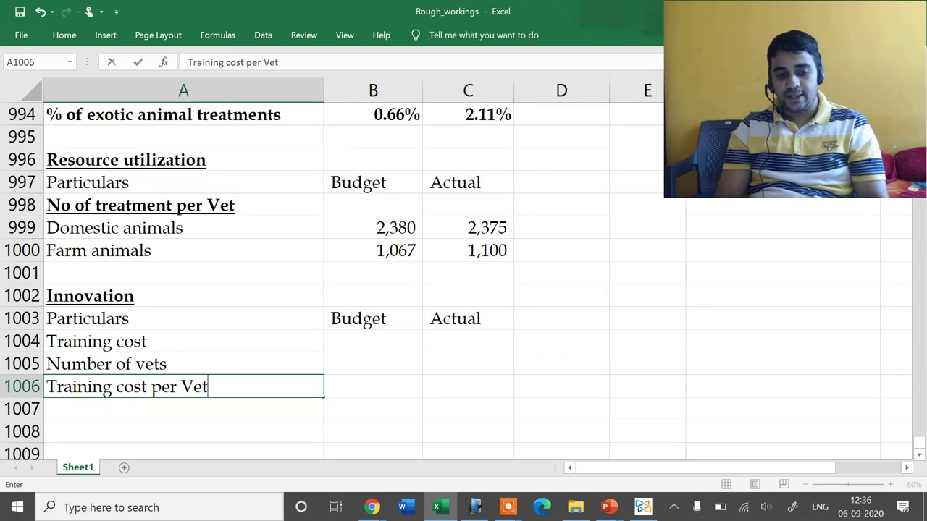
pyautogui.press('Return')
pyautogui.press('Return')
pyautogui.press('Return')
pyautogui.press('Return')
pyautogui.press('Return')
pyautogui.press('Return')
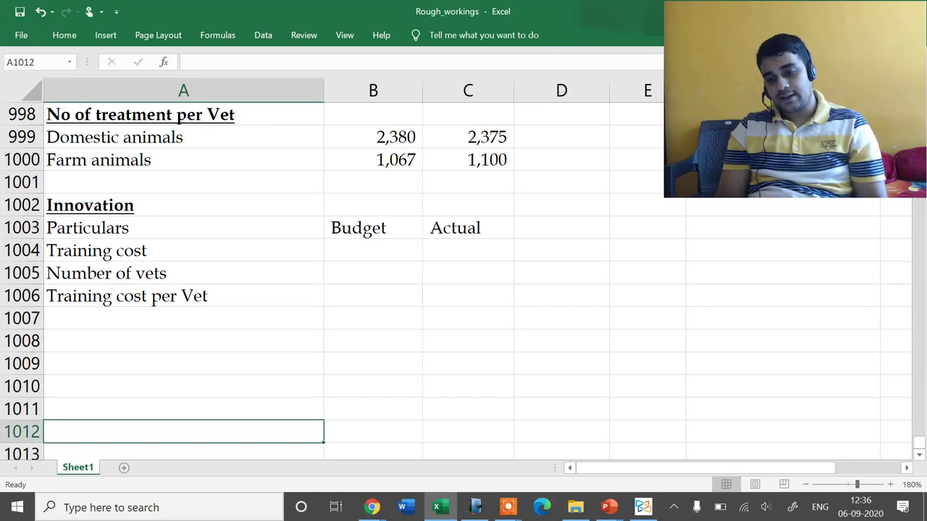
# Look up the training costs in the PDF and enter 60,000 as budget in B1004 and 80,000 as actual in C1004.
pyautogui.press('Right')
pyautogui.hotkey('ctrl', 'Up')
pyautogui.click(183, 227)
pyautogui.hotkey('alt', 'Tab')
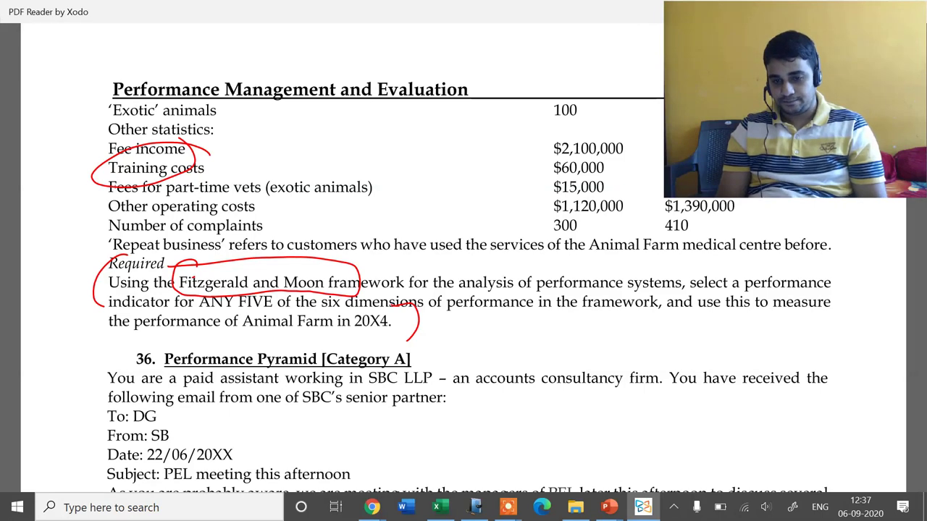
pyautogui.hotkey('alt', 'Tab')
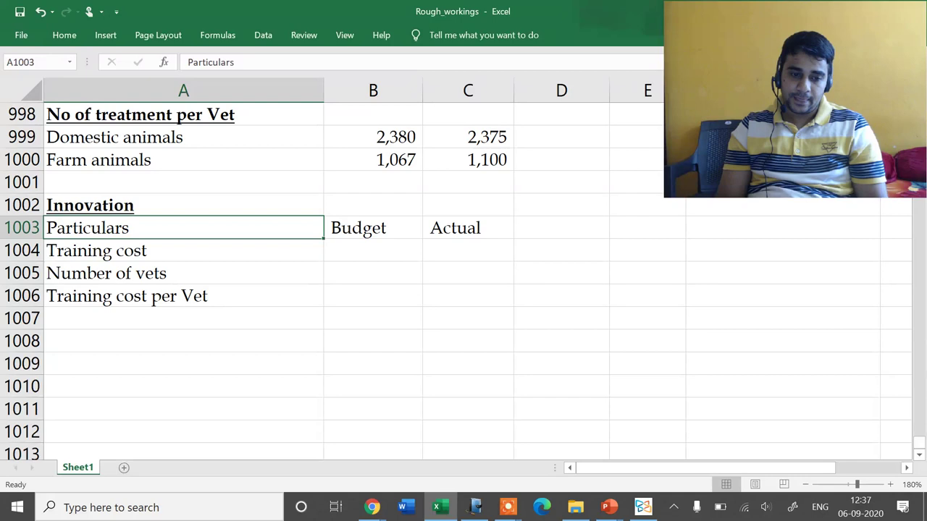
pyautogui.press('Down')
pyautogui.press('Down')
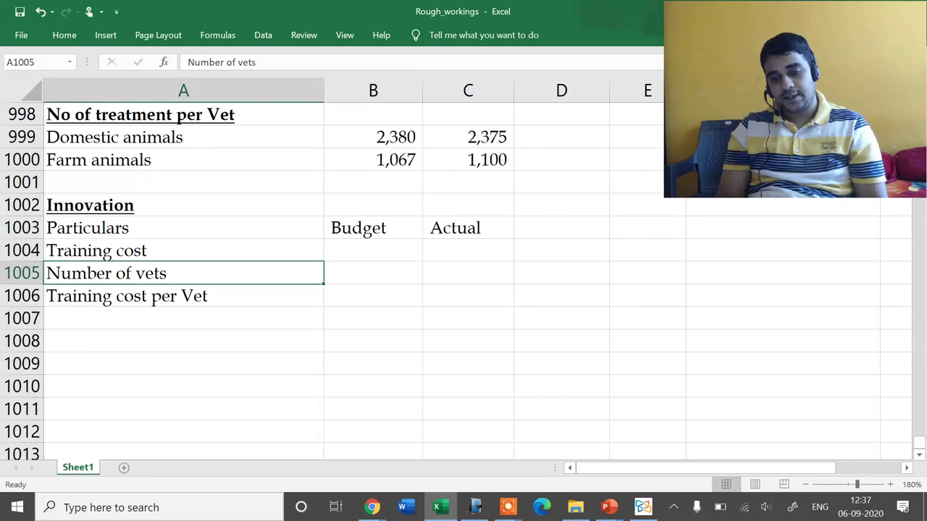
pyautogui.press('Right')
pyautogui.press('Up')
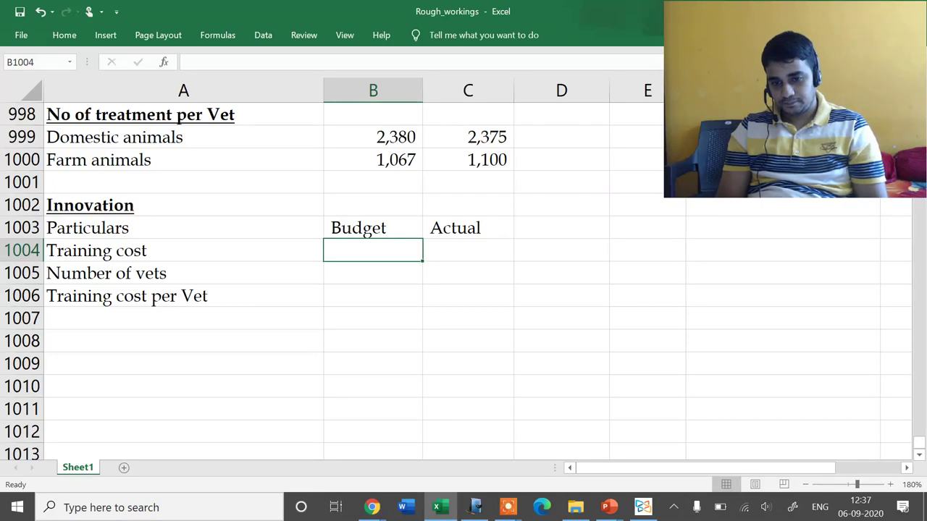
pyautogui.hotkey('alt', 'Tab')
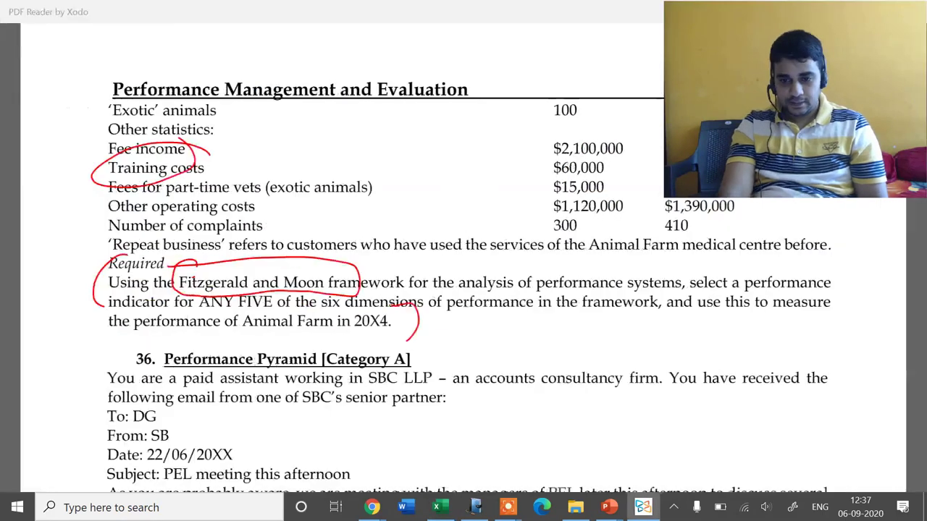
pyautogui.hotkey('alt', 'Tab')
pyautogui.write('60,000')
pyautogui.press('Tab')
pyautogui.write('8000')
pyautogui.hotkey('ctrl', 'Return')
pyautogui.press('Down')
pyautogui.press('Up')
pyautogui.write('80000')
pyautogui.press('Return')
# Enter 8 as the number of vets for both budget and actual in B1005 and C1005.
pyautogui.press('Left')
pyautogui.write('8')
pyautogui.press('Right')
pyautogui.write('8')
pyautogui.press('Return')
# Calculate the training cost per vet in B1006 as =B1004/B1005 and apply the same formula in C1006.
pyautogui.press('Left')
pyautogui.write('=')
pyautogui.press('Up')
pyautogui.press('Up')
pyautogui.write('/')
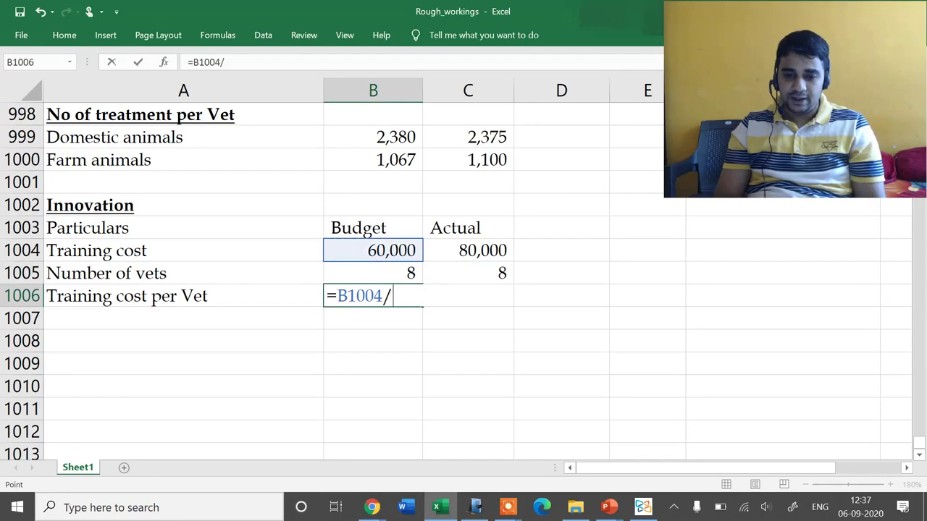
pyautogui.press('Up')
pyautogui.hotkey('ctrl', 'Return')
pyautogui.press('Right')
pyautogui.hotkey('ctrl', 'v')
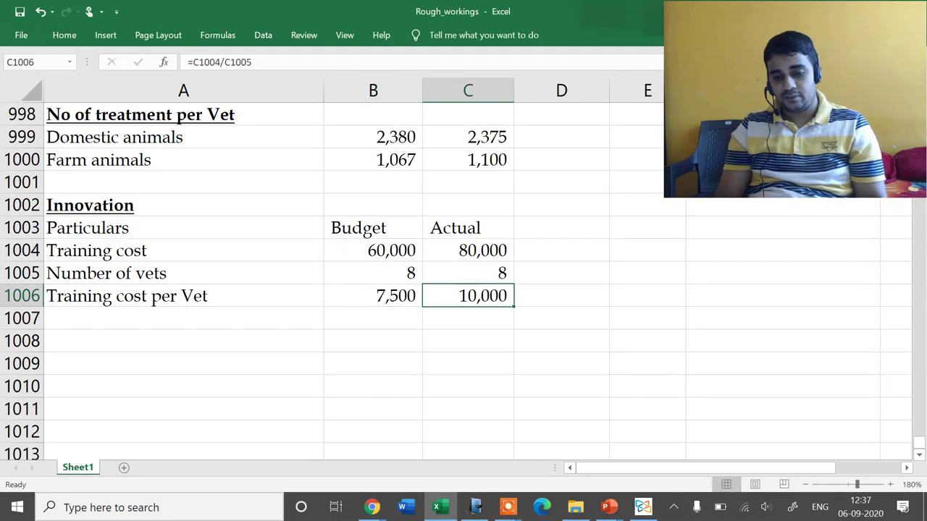
# Review the Innovation table from the training cost per vet row up to its header row.
pyautogui.hotkey('shift', 'Left')
pyautogui.hotkey('shift', 'Left')
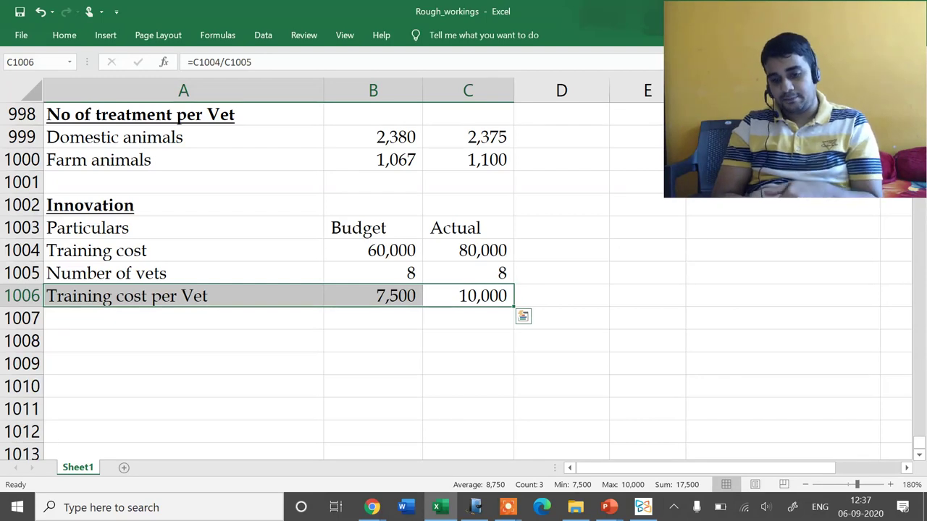
pyautogui.click(373, 296)
pyautogui.click(183, 296)
pyautogui.click(183, 273)
pyautogui.click(183, 251)
pyautogui.click(183, 228)
# Switch to the PDF reader, find the answer to question 35, Performance report, and draw a red tick beside the actual profit row.
pyautogui.hotkey('alt', 'Tab')
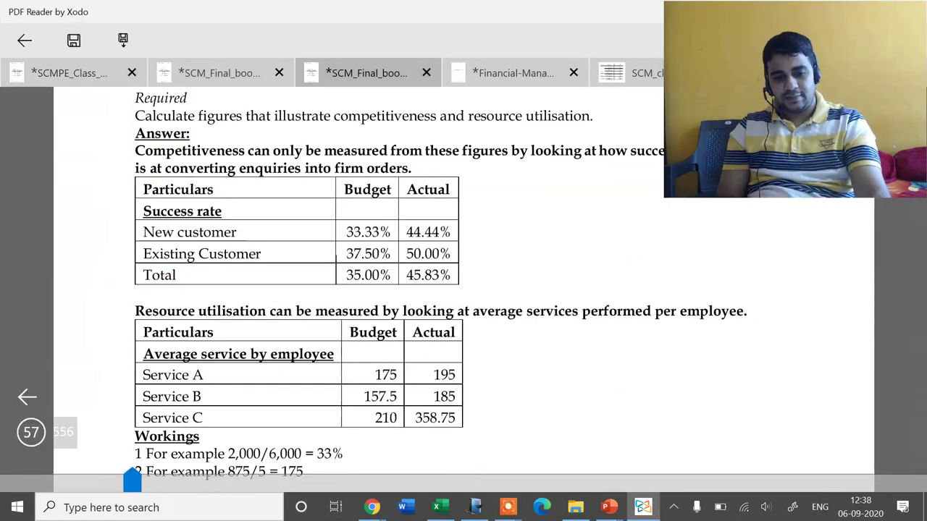
pyautogui.scroll(-3, 463, 289)
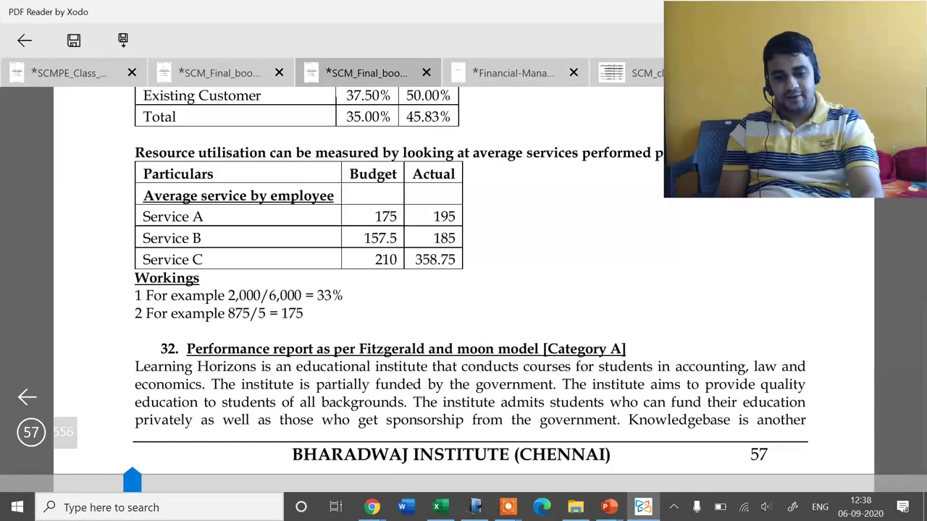
pyautogui.hscroll(5, 463, 290)
pyautogui.scroll(-10, 464, 290)
pyautogui.scroll(-10, 463, 290)
pyautogui.scroll(-15, 463, 289)
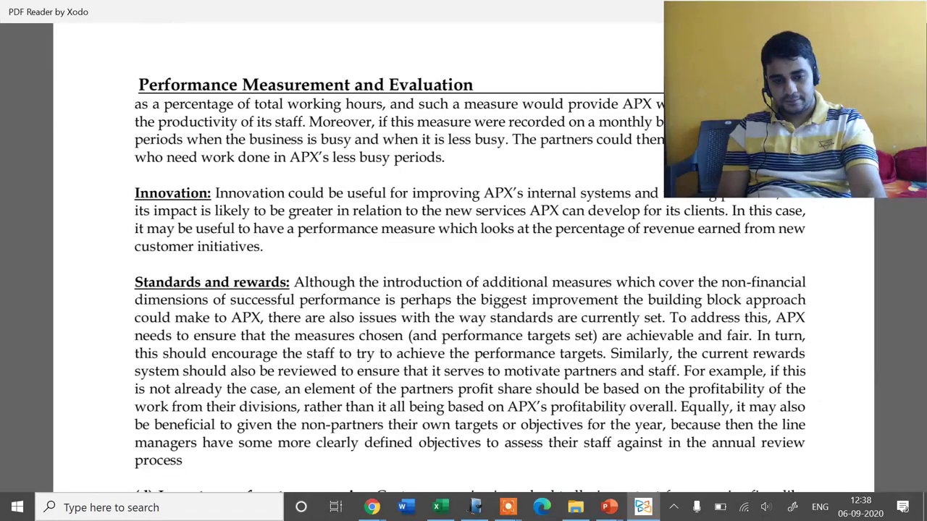
pyautogui.scroll(-5, 463, 289)
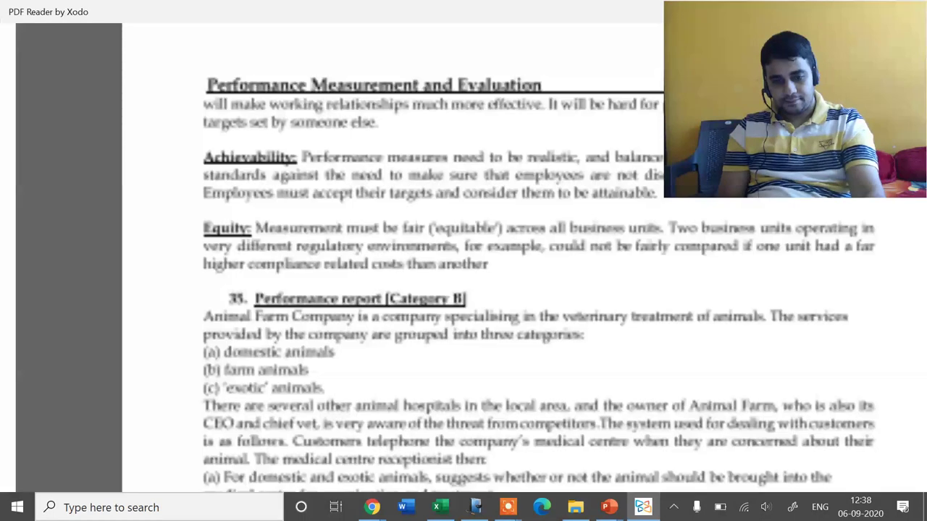
pyautogui.scroll(-1, 471, 290)
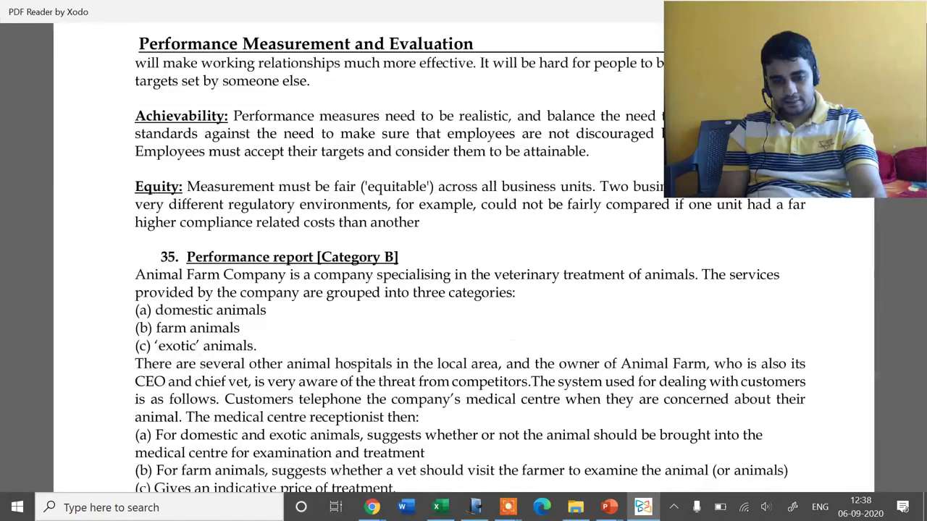
pyautogui.scroll(-12, 464, 290)
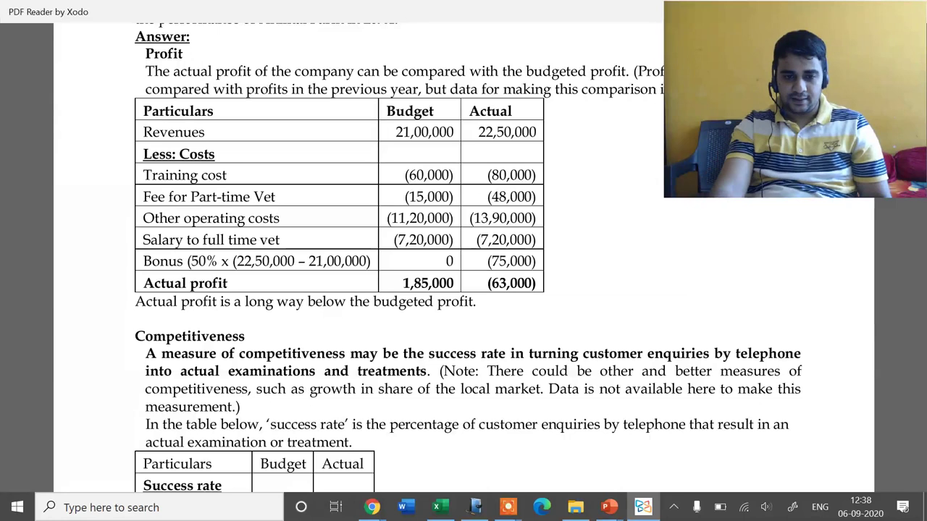
pyautogui.moveTo(475, 290); pyautogui.dragTo(550, 275)
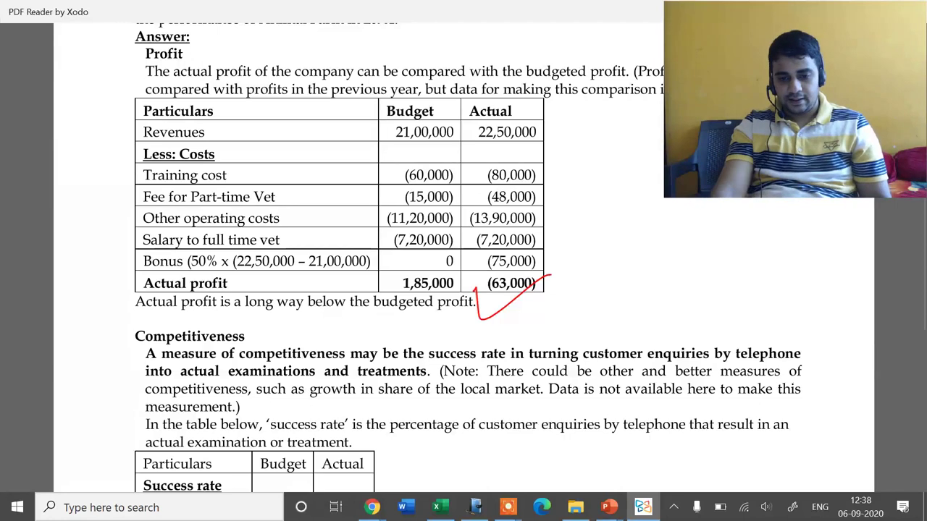
# Underline in red the Competitiveness note from "such as growth in share of the local market" to "measurement".
pyautogui.scroll(-2, 463, 290)
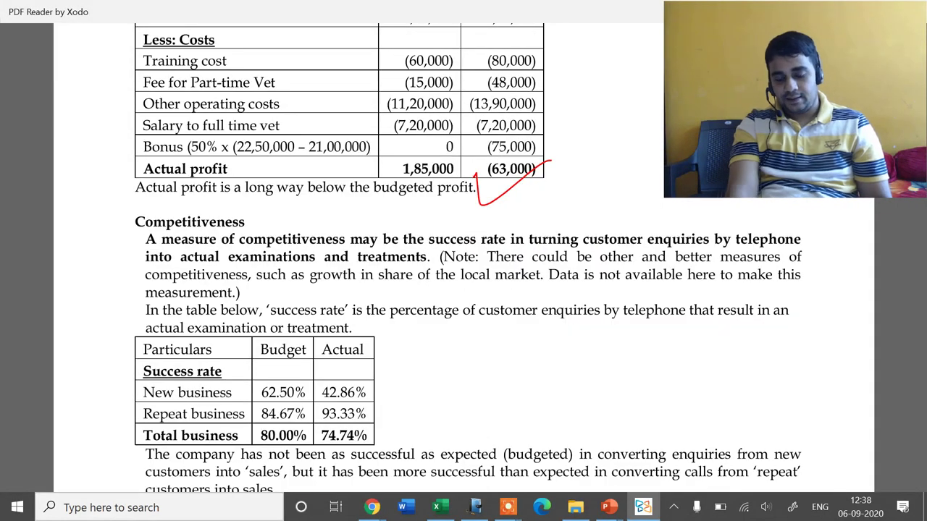
pyautogui.moveTo(282, 279)
pyautogui.mouseDown()
pyautogui.moveTo(590, 290)
pyautogui.moveTo(806, 284)
pyautogui.mouseUp()
pyautogui.moveTo(136, 298); pyautogui.dragTo(257, 293)
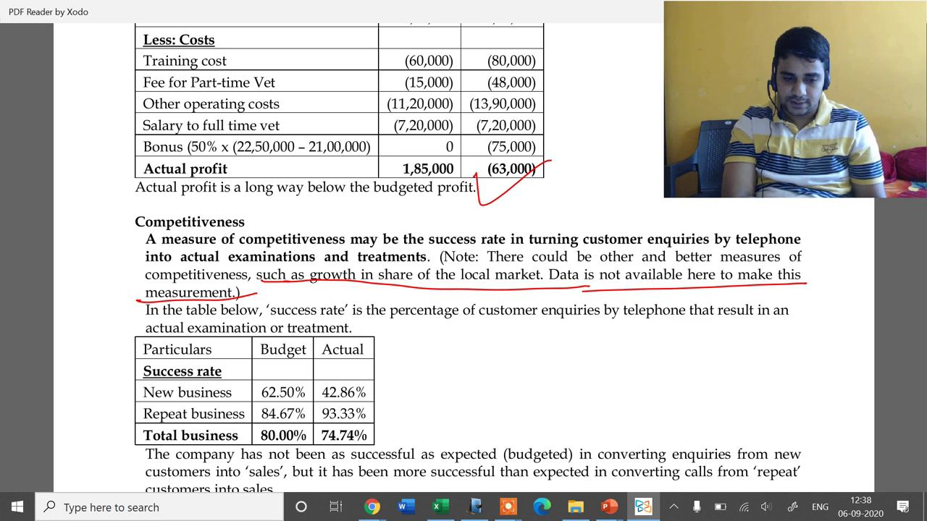
# Circle in red the Total business success rates and the budget and actual percentages of complaints in the Quality table.
pyautogui.scroll(-1, 463, 261)
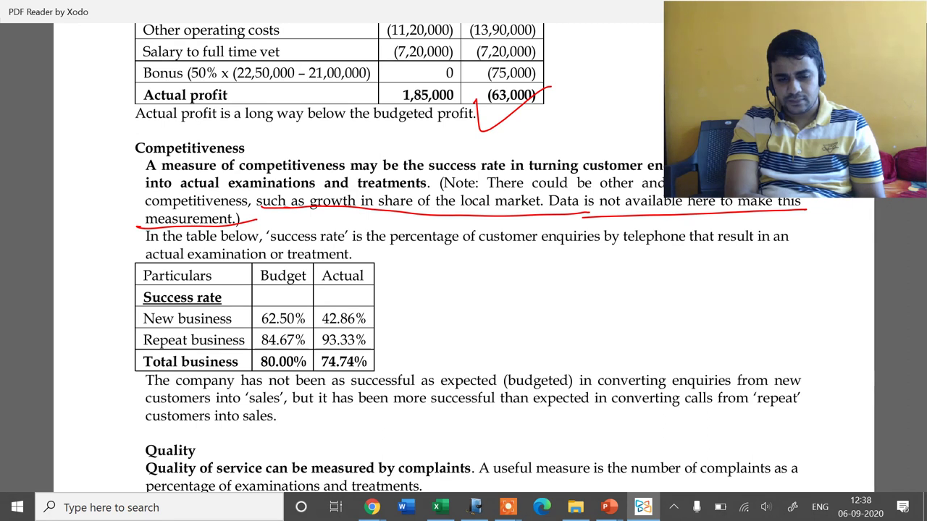
pyautogui.moveTo(369, 334)
pyautogui.mouseDown()
pyautogui.moveTo(319, 349)
pyautogui.moveTo(144, 355)
pyautogui.moveTo(253, 375)
pyautogui.moveTo(368, 334)
pyautogui.mouseUp()
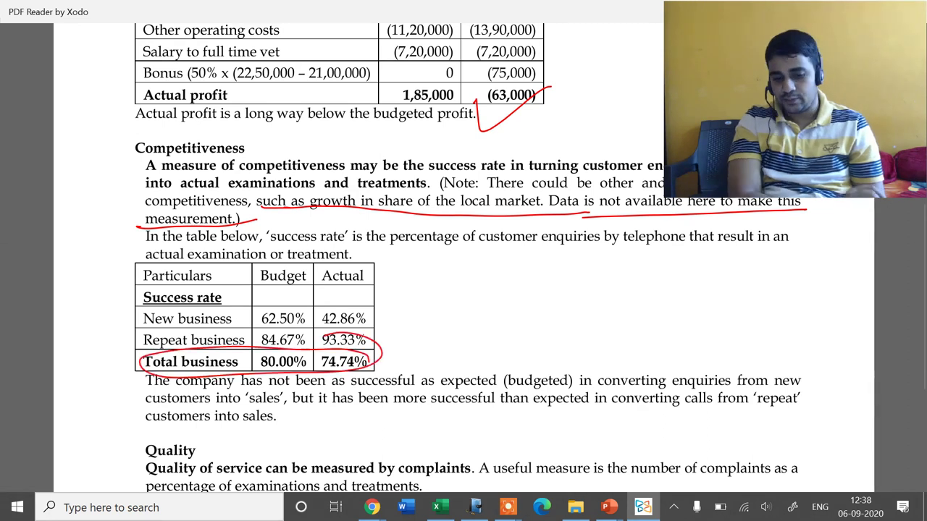
pyautogui.scroll(-5, 463, 254)
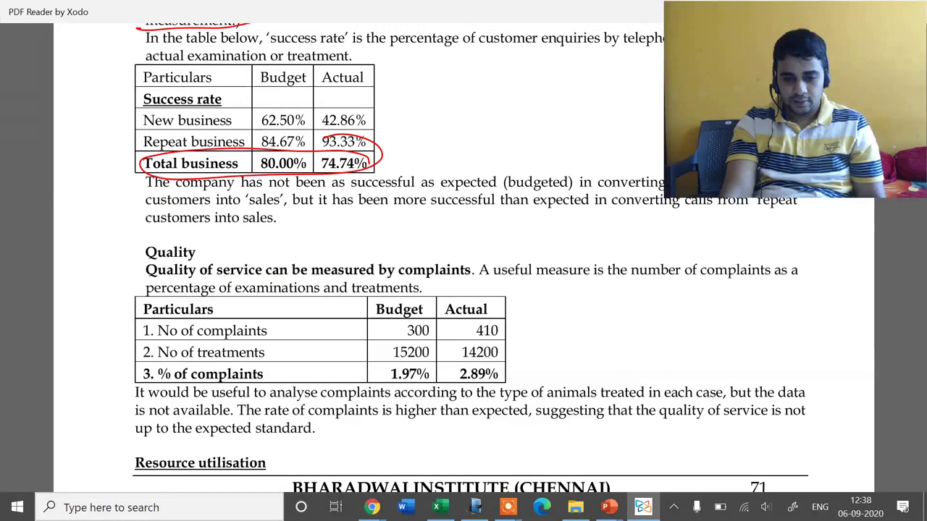
pyautogui.moveTo(509, 369)
pyautogui.mouseDown()
pyautogui.moveTo(368, 359)
pyautogui.moveTo(473, 394)
pyautogui.moveTo(507, 365)
pyautogui.mouseUp()
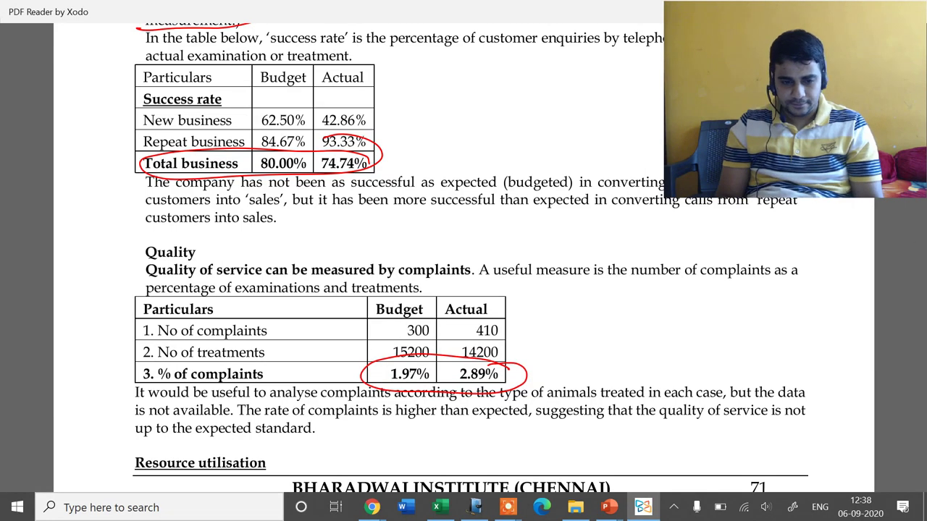
# Switch to the Excel workings and review the rows from the Innovation table up past the number of treatments per vet.
pyautogui.hotkey('alt', 'Tab')
pyautogui.press('Up')
pyautogui.press('Up')
pyautogui.press('Up')
pyautogui.press('Up')
pyautogui.press('Up')
pyautogui.press('Up')
pyautogui.press('Up')
pyautogui.press('Up')
pyautogui.press('Up')
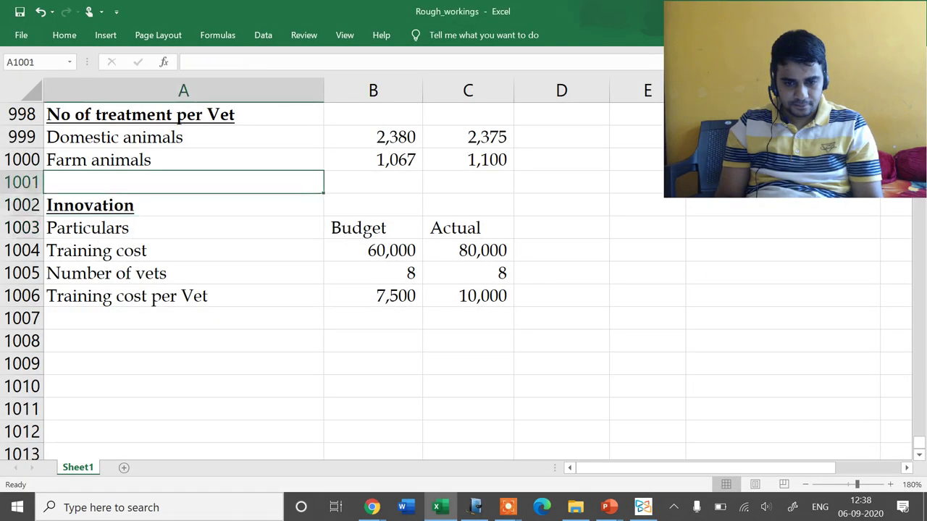
pyautogui.press('Up')
pyautogui.press('Up')
pyautogui.press('Up')
pyautogui.press('Up')
# Return to the PDF answer and draw red ticks beside the domestic, farm and overall average treatment per vet rows under Resource utilisation.
pyautogui.hotkey('alt', 'Tab')
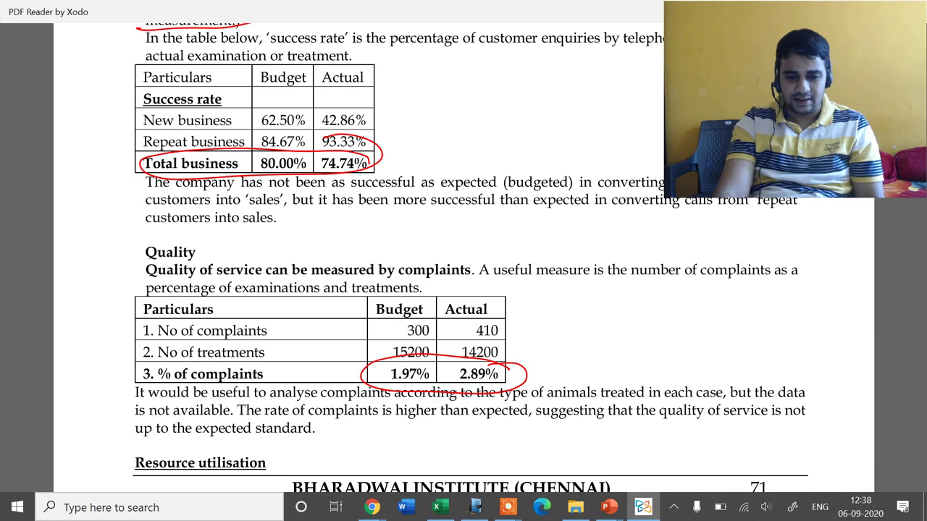
pyautogui.scroll(-1, 463, 257)
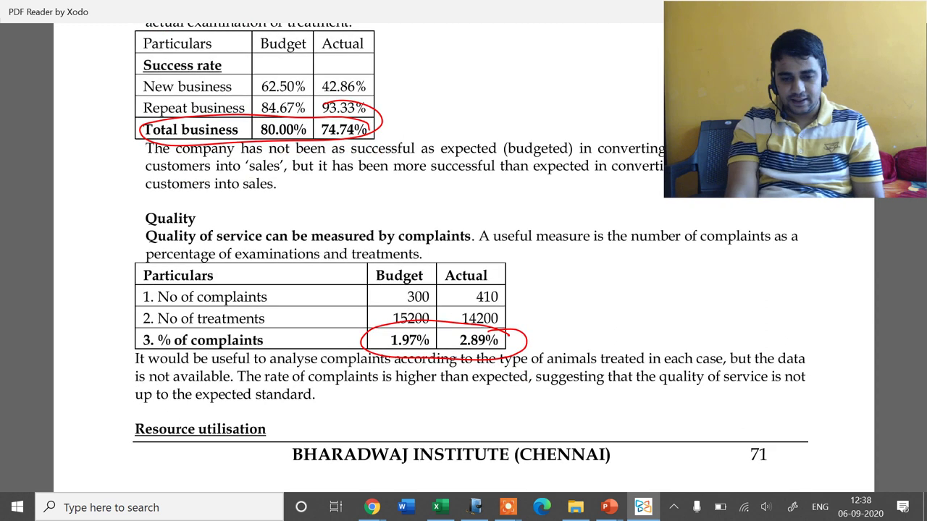
pyautogui.scroll(-2, 463, 258)
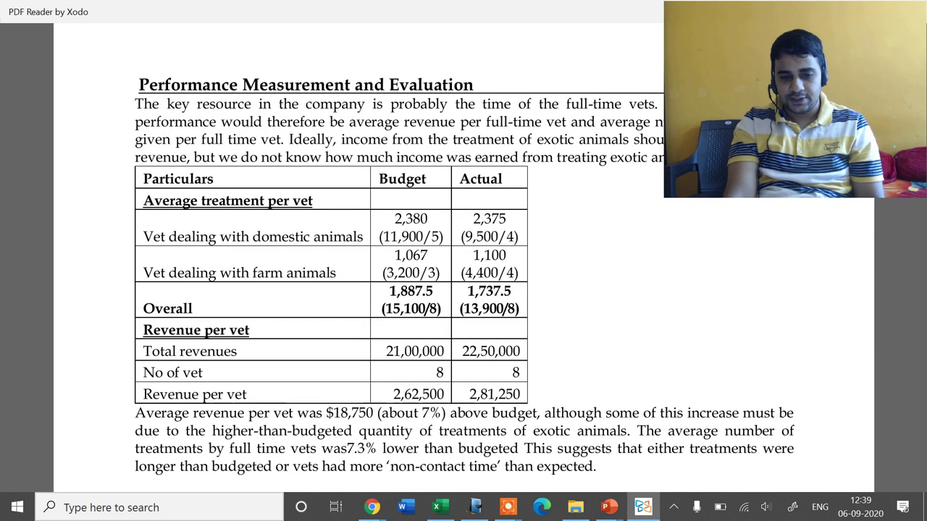
pyautogui.moveTo(518, 286)
pyautogui.mouseDown()
pyautogui.moveTo(563, 269)
pyautogui.moveTo(540, 271)
pyautogui.moveTo(563, 246)
pyautogui.mouseUp()
pyautogui.moveTo(527, 217); pyautogui.dragTo(575, 213)
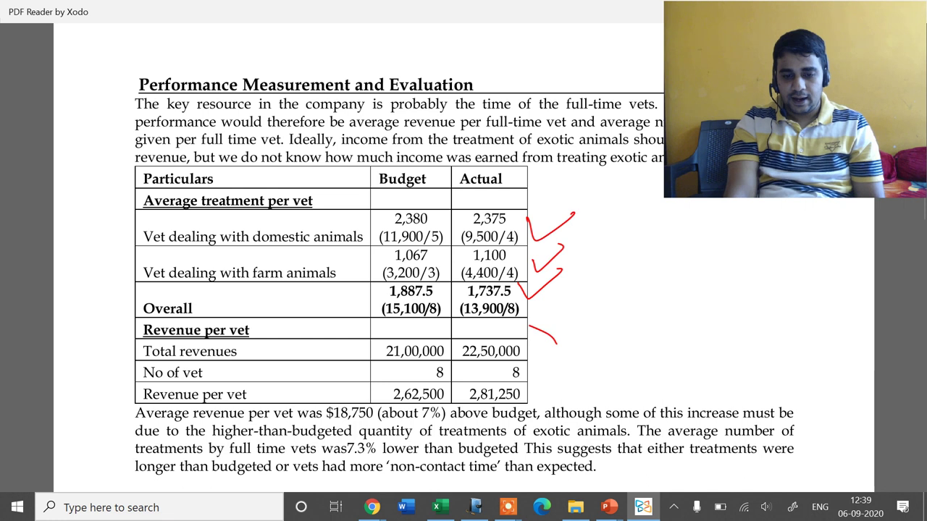